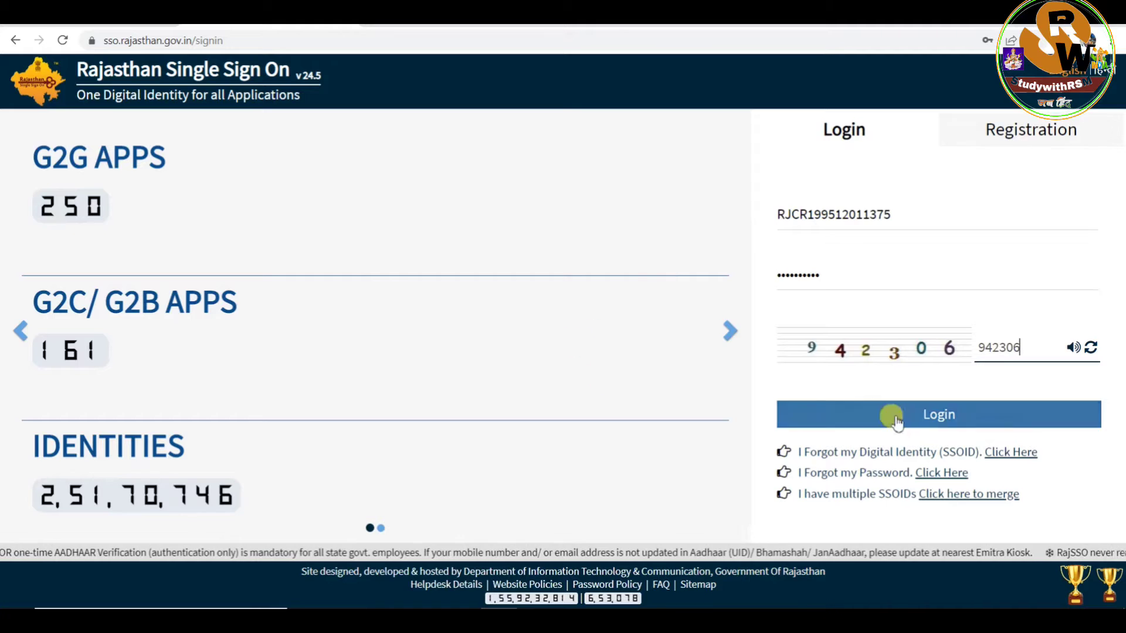
# Submit the SSO ID, password and captcha, then agree to close the earlier unclosed session.
pyautogui.click(962, 415)
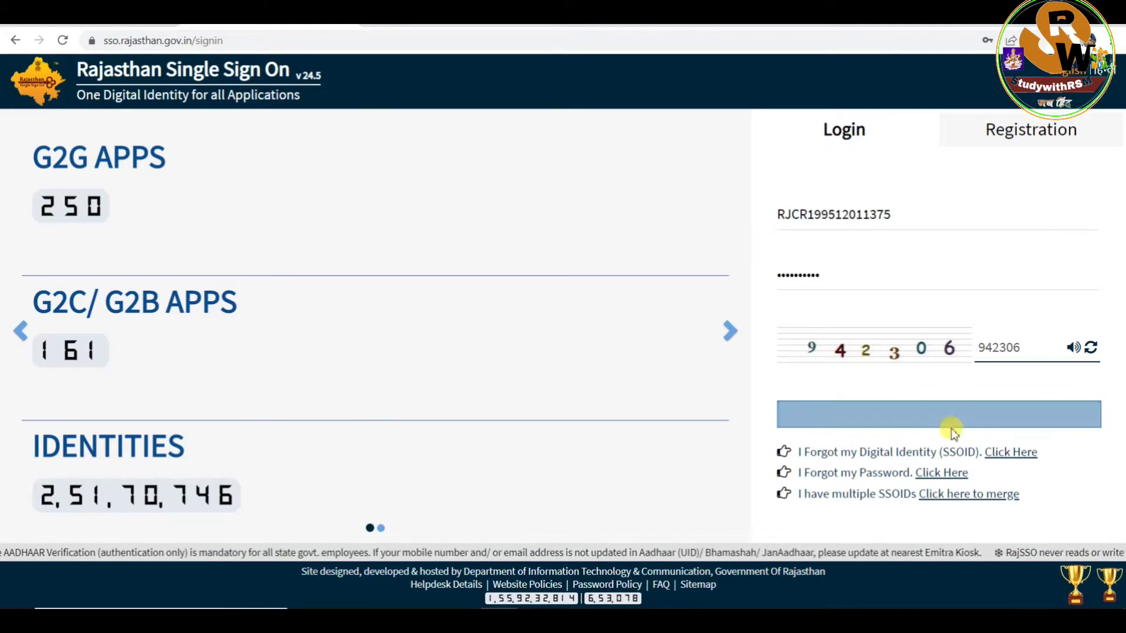
pyautogui.click(938, 415)
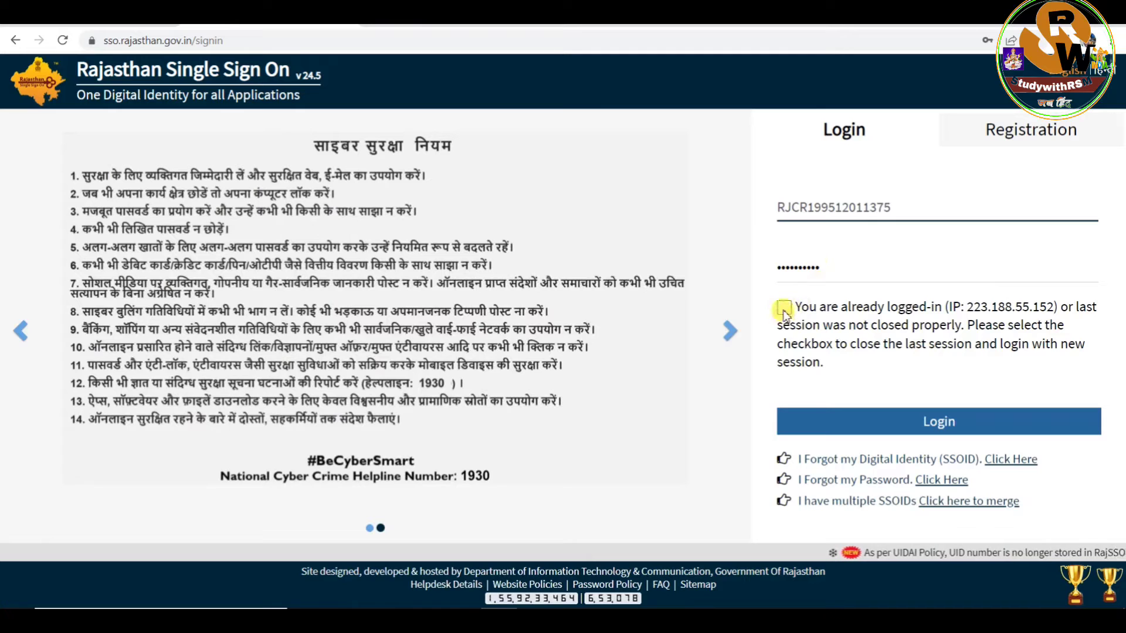
pyautogui.click(784, 307)
# Log in to Rajasthan SSO and launch the State Insurance & Provident Fund (NEW) app from Recent Apps.
pyautogui.click(888, 423)
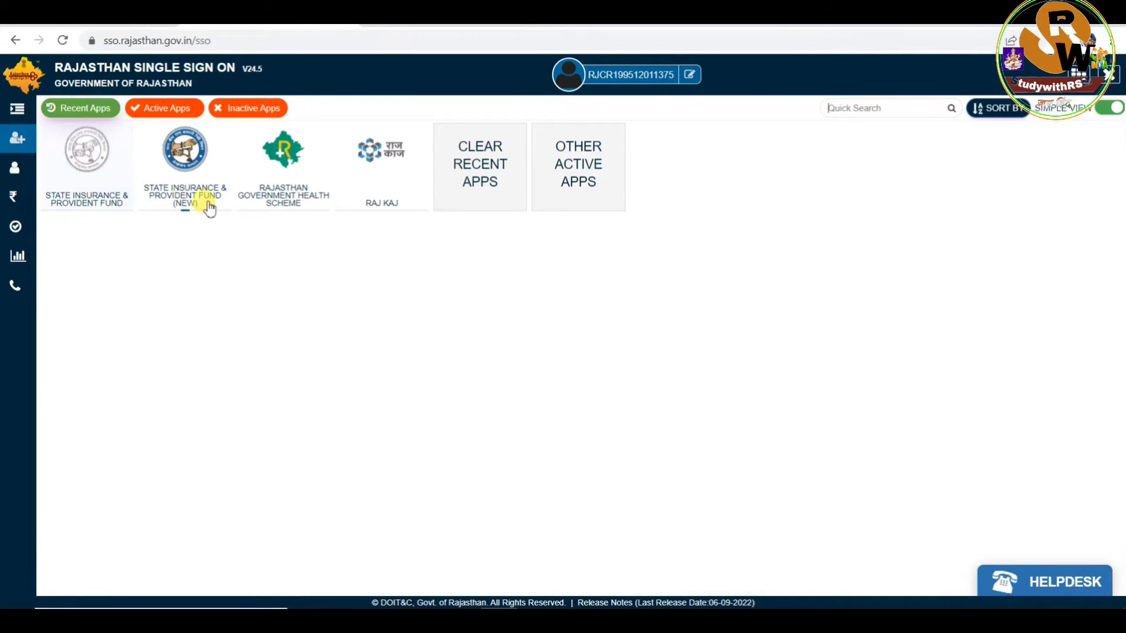
pyautogui.click(179, 171)
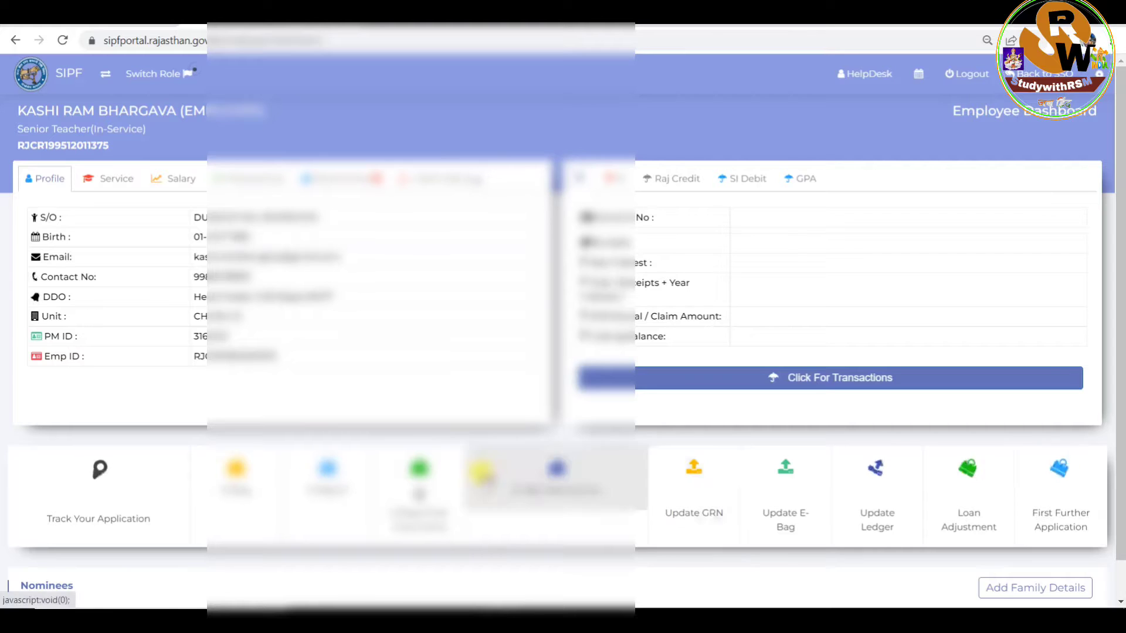
# Check the dashboard's GPF figures and nominees, then go to the GPF transactions and ledger page.
pyautogui.scroll(-1, 264, 299)
pyautogui.scroll(1, 262, 303)
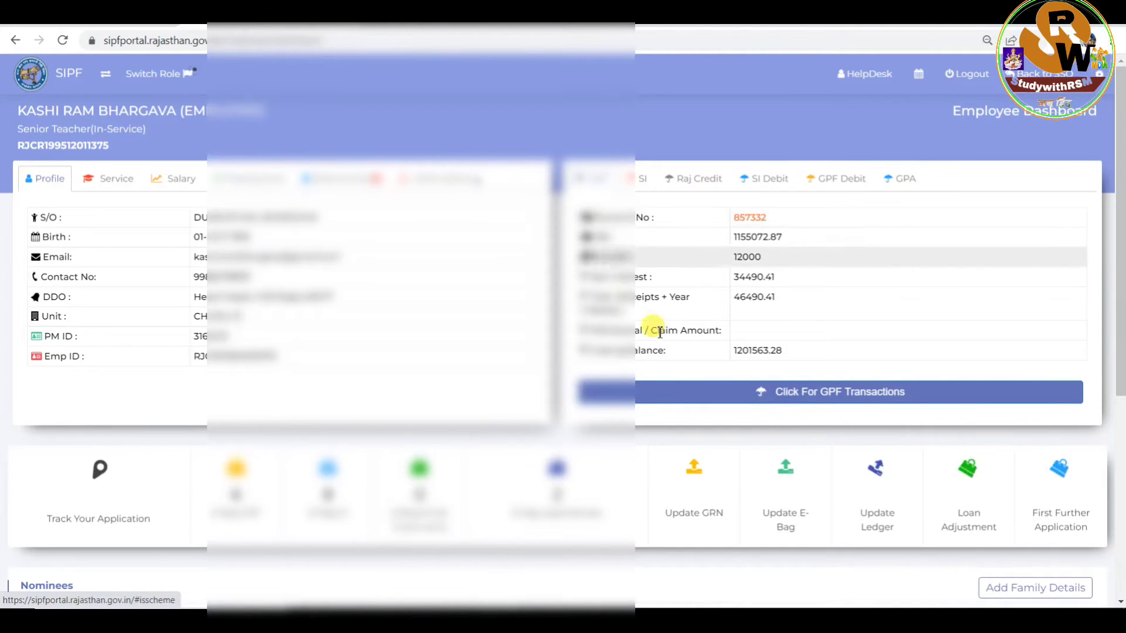
pyautogui.scroll(-5, 786, 367)
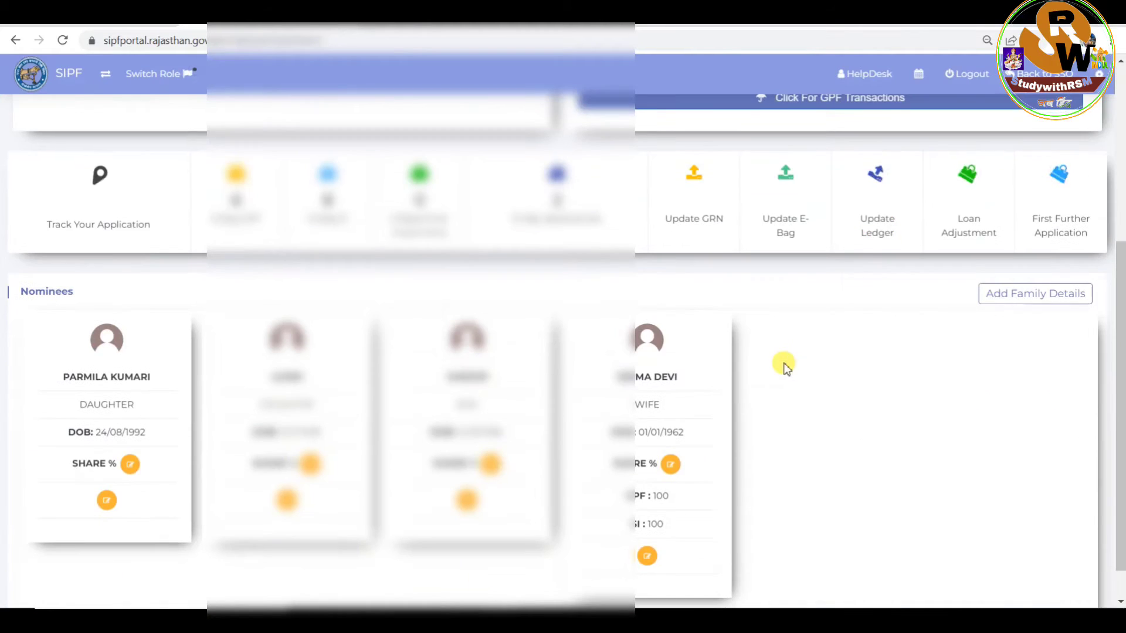
pyautogui.scroll(3, 809, 369)
pyautogui.scroll(1, 816, 375)
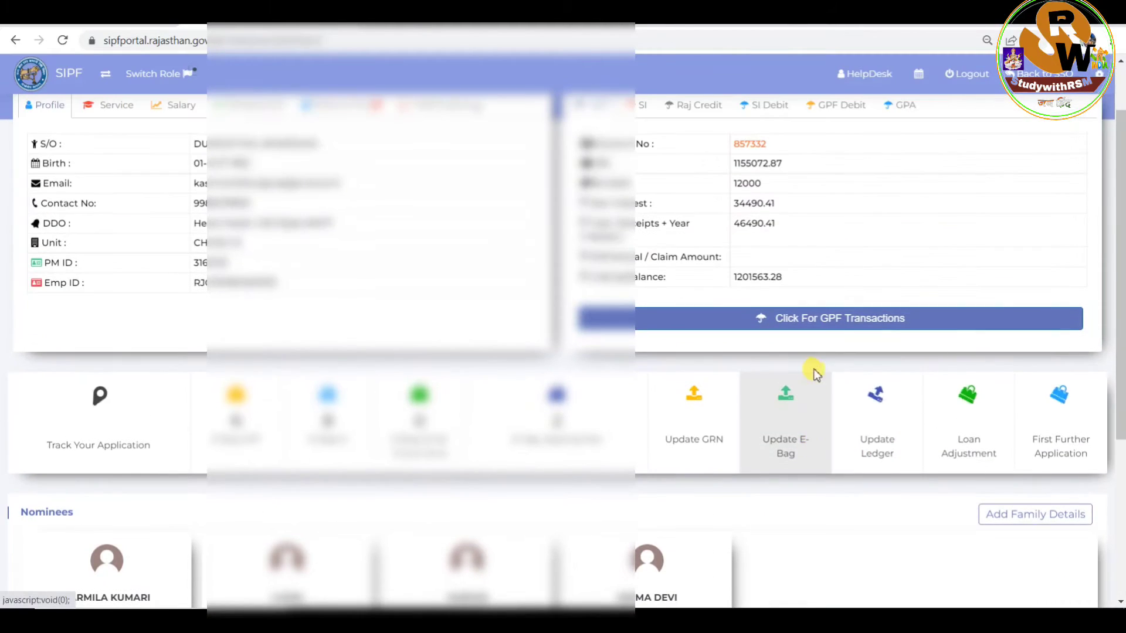
pyautogui.scroll(1, 727, 480)
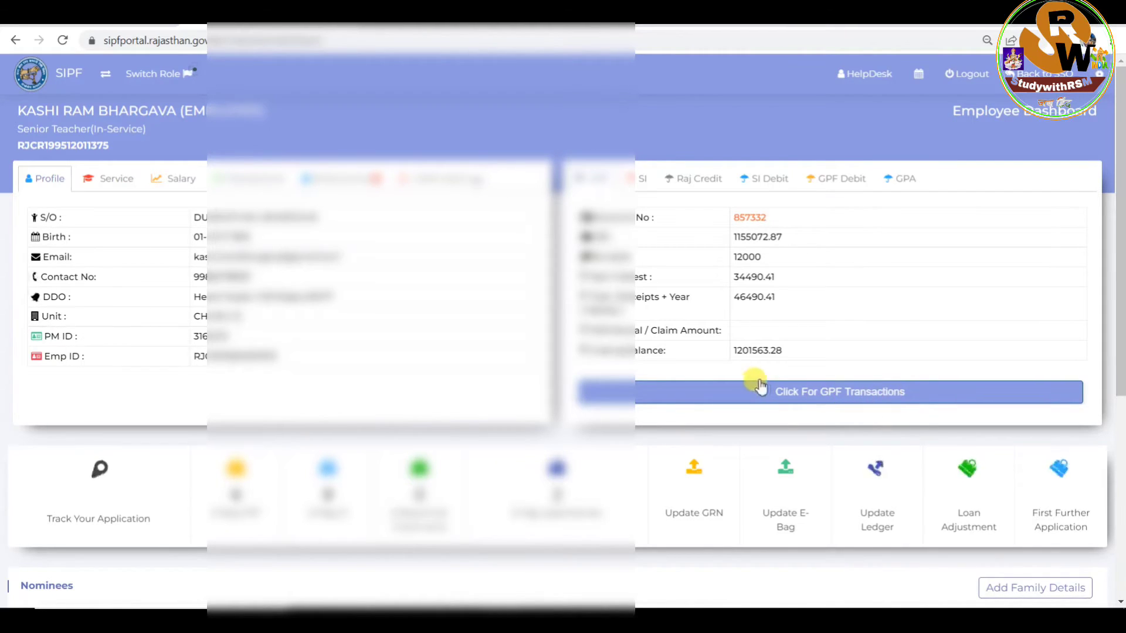
pyautogui.click(823, 404)
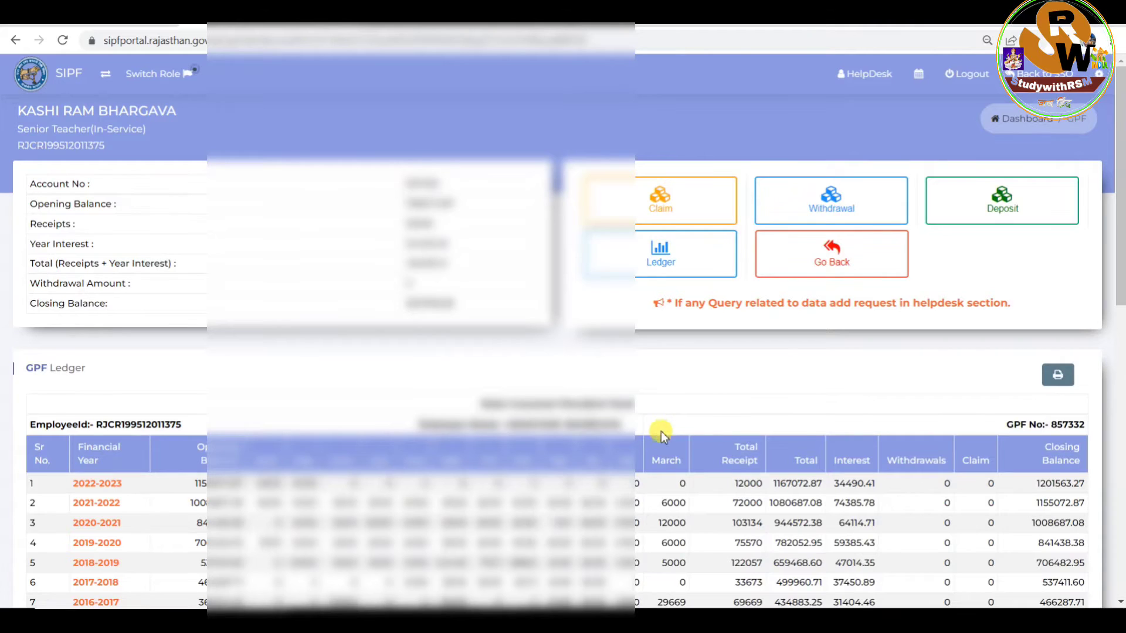
pyautogui.scroll(-3, 692, 457)
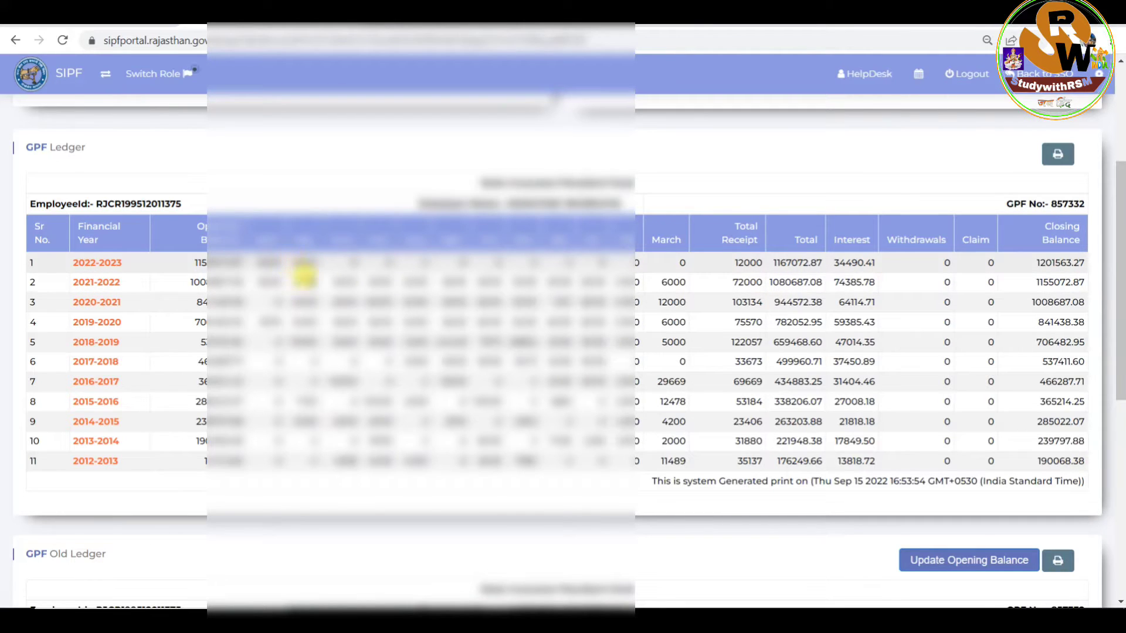
pyautogui.scroll(-2, 932, 560)
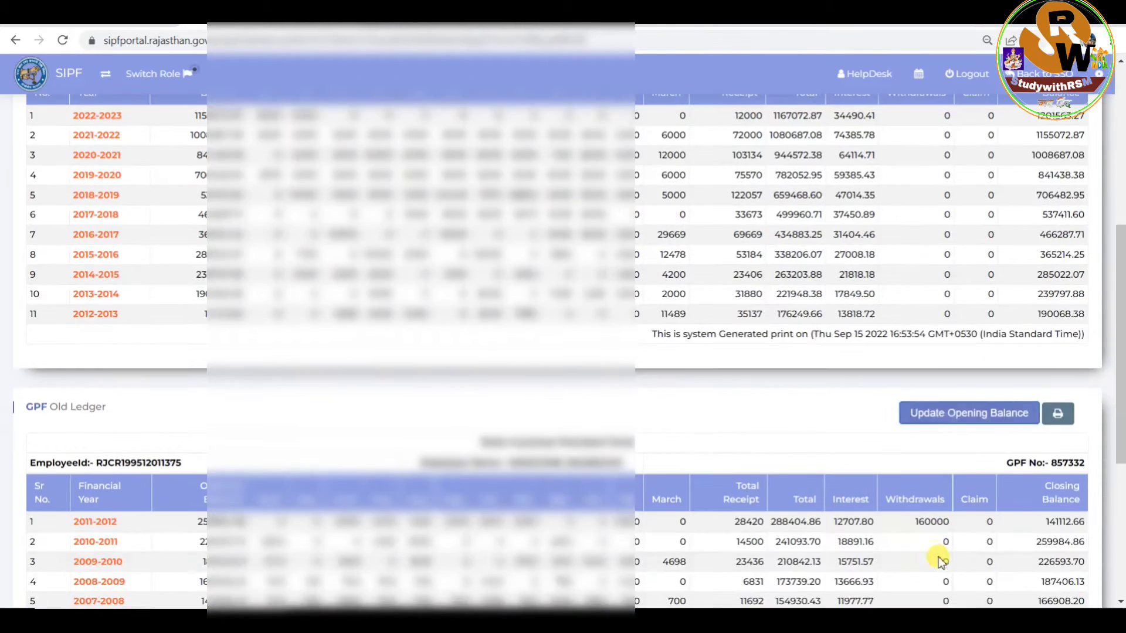
pyautogui.scroll(-3, 405, 450)
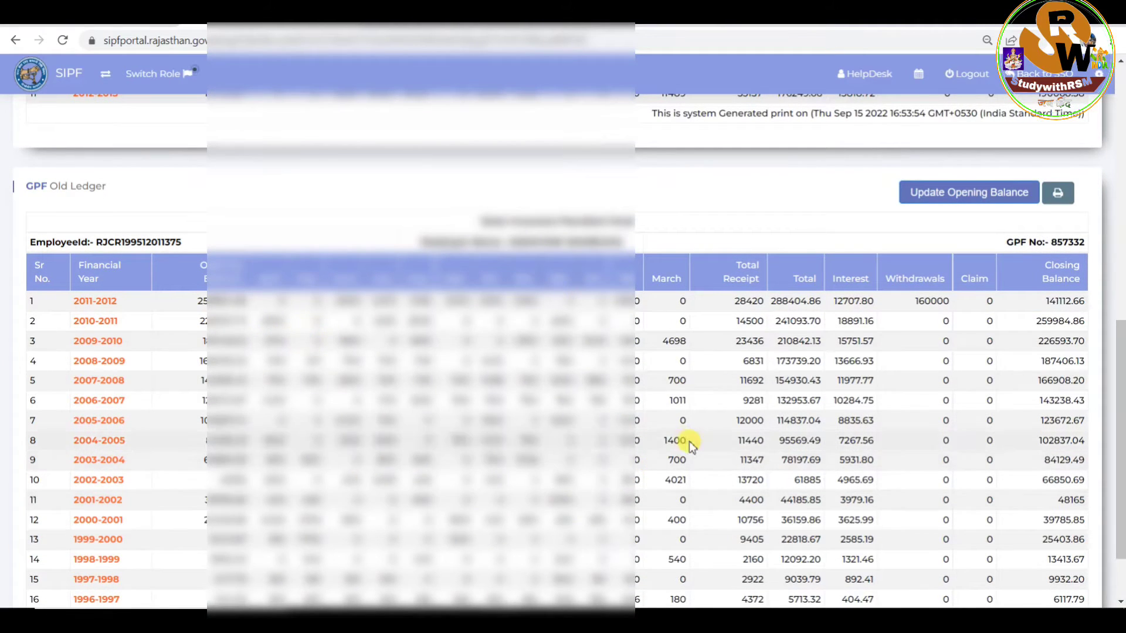
pyautogui.scroll(-2, 686, 441)
pyautogui.scroll(5, 932, 293)
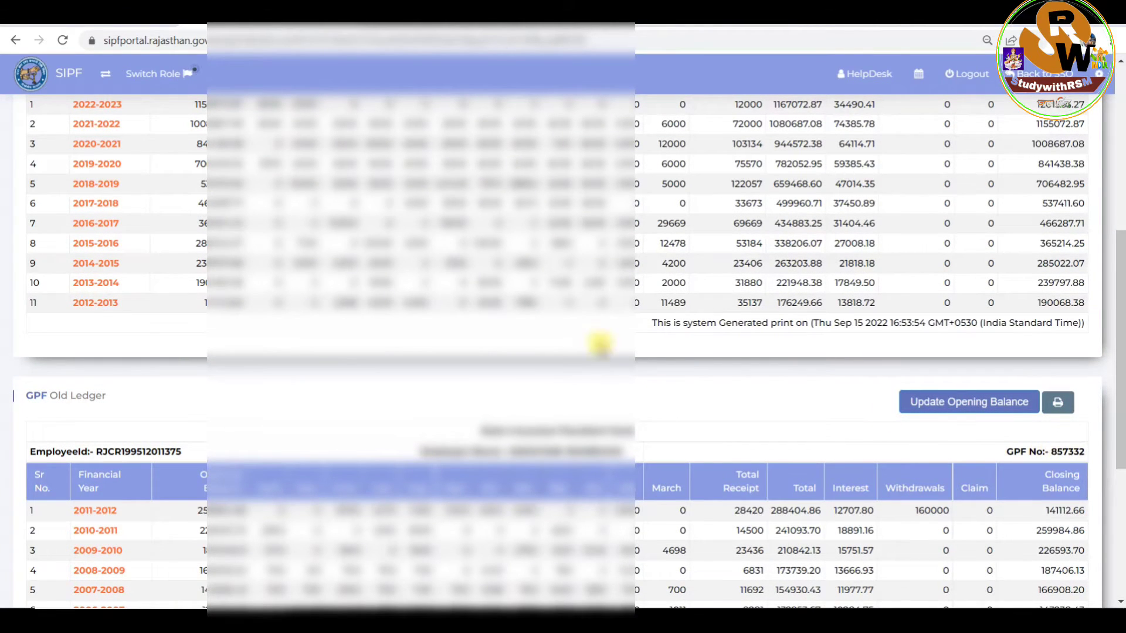
pyautogui.scroll(6, 312, 308)
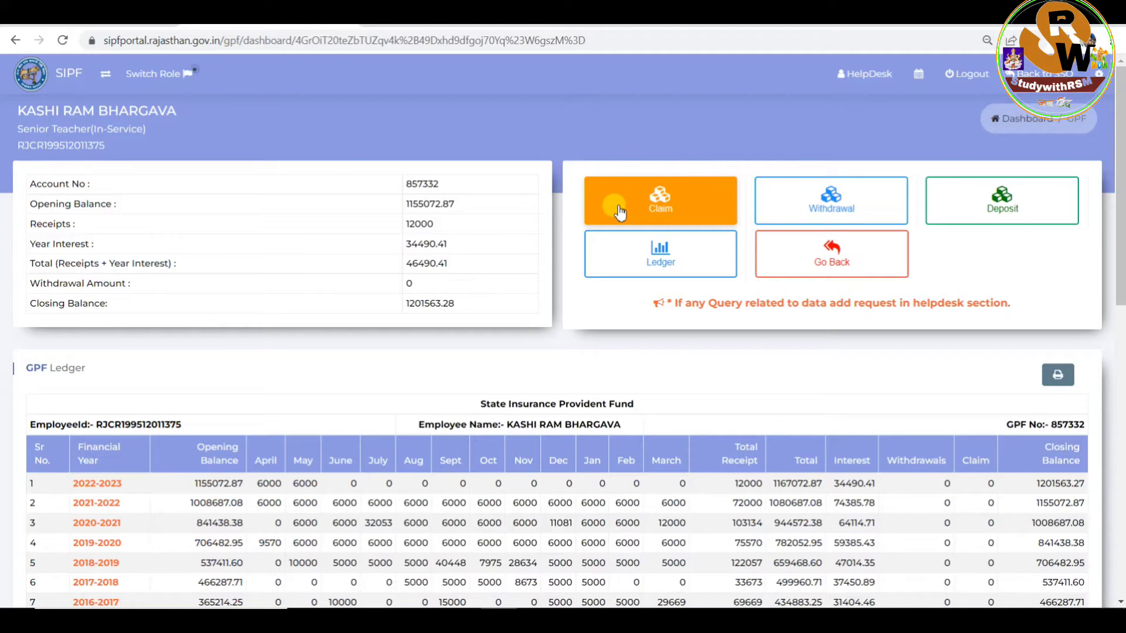
# Start a new GPF claim and select SUPERANNUATION as the type of claim.
pyautogui.click(620, 212)
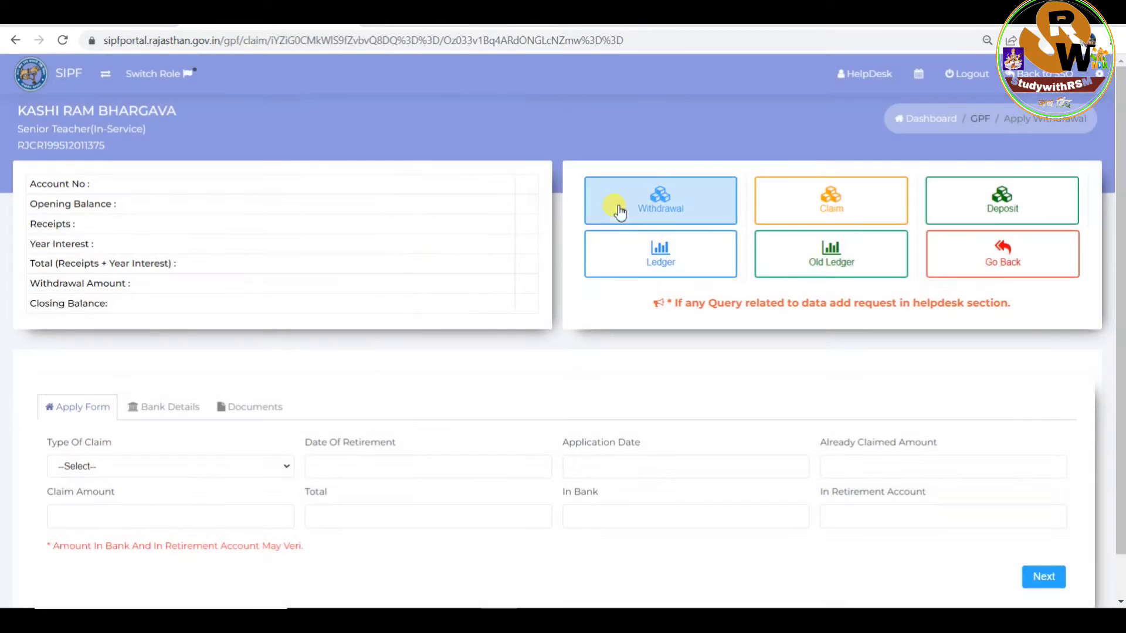
pyautogui.click(620, 213)
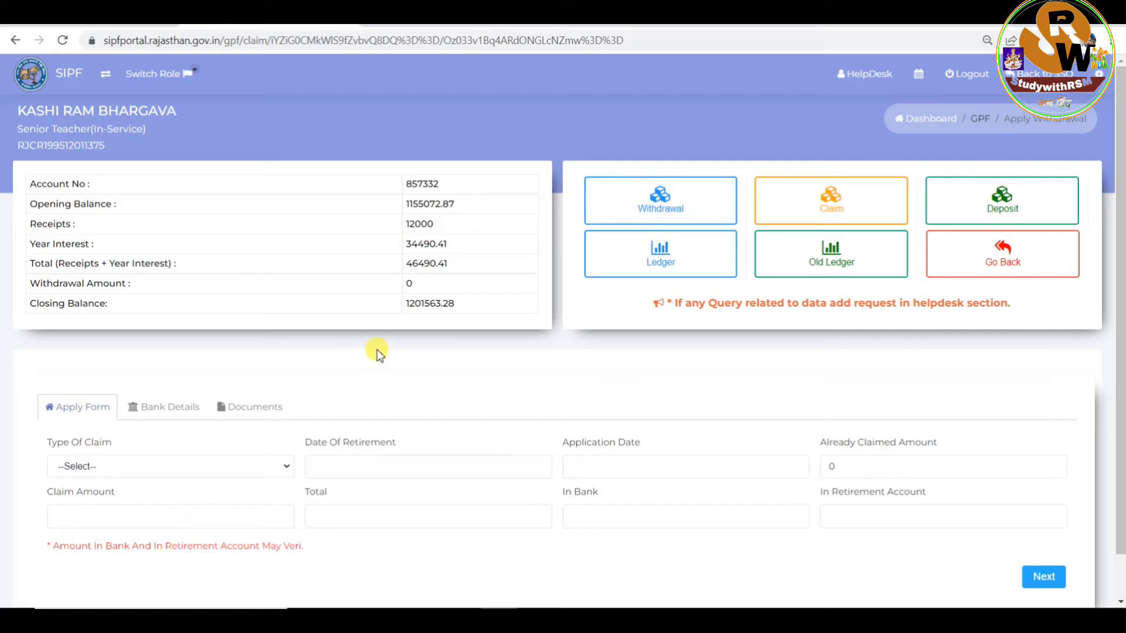
pyautogui.scroll(-1, 371, 349)
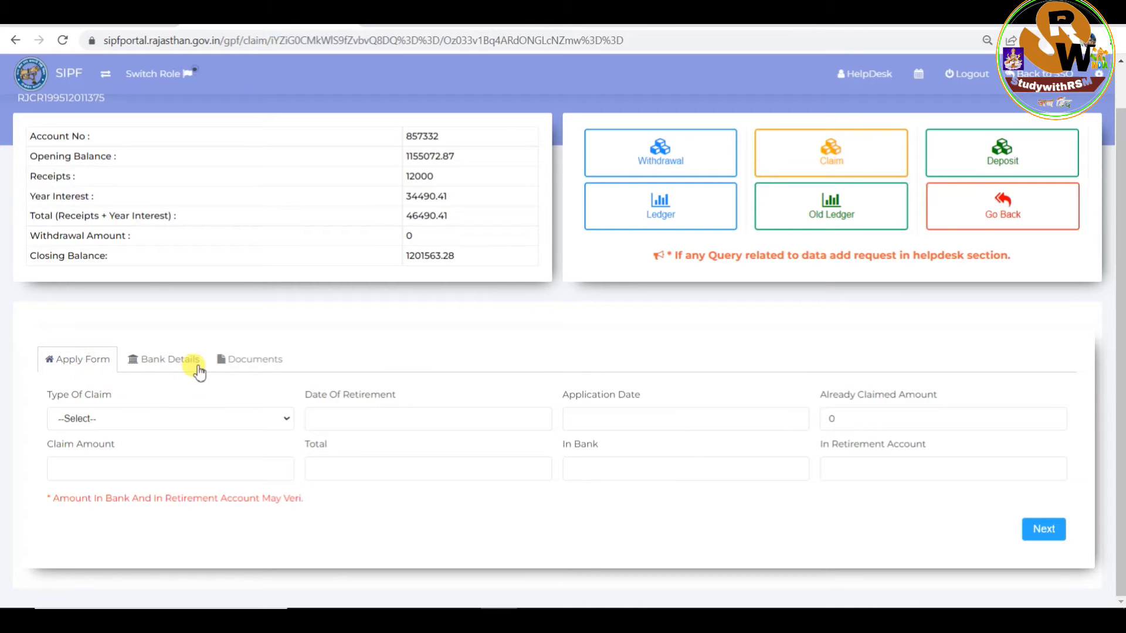
pyautogui.click(121, 424)
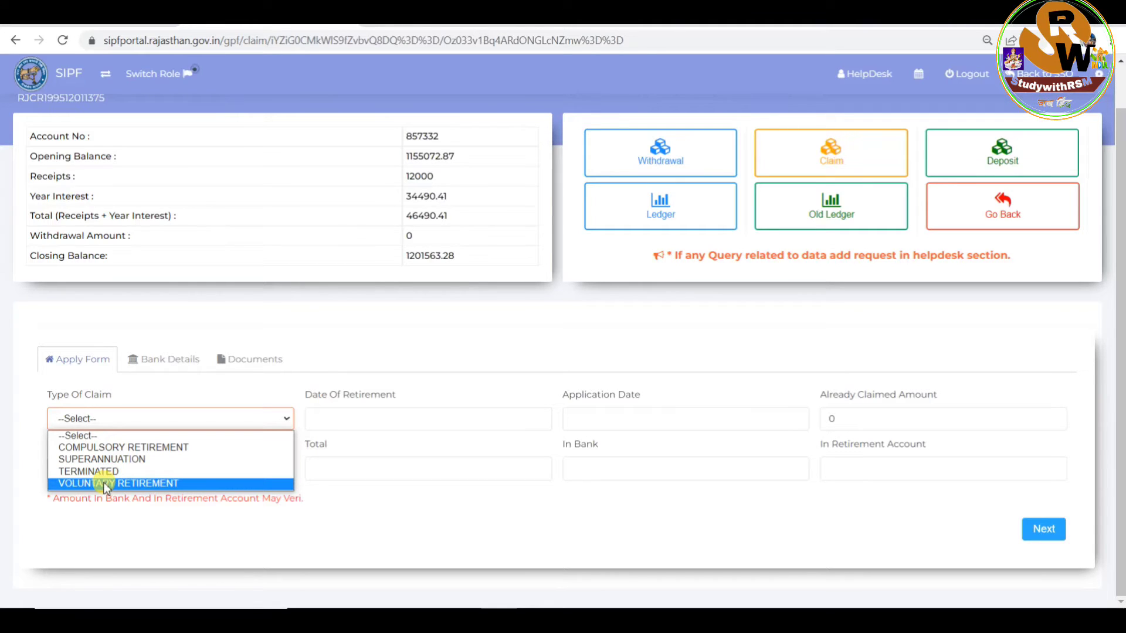
pyautogui.click(122, 460)
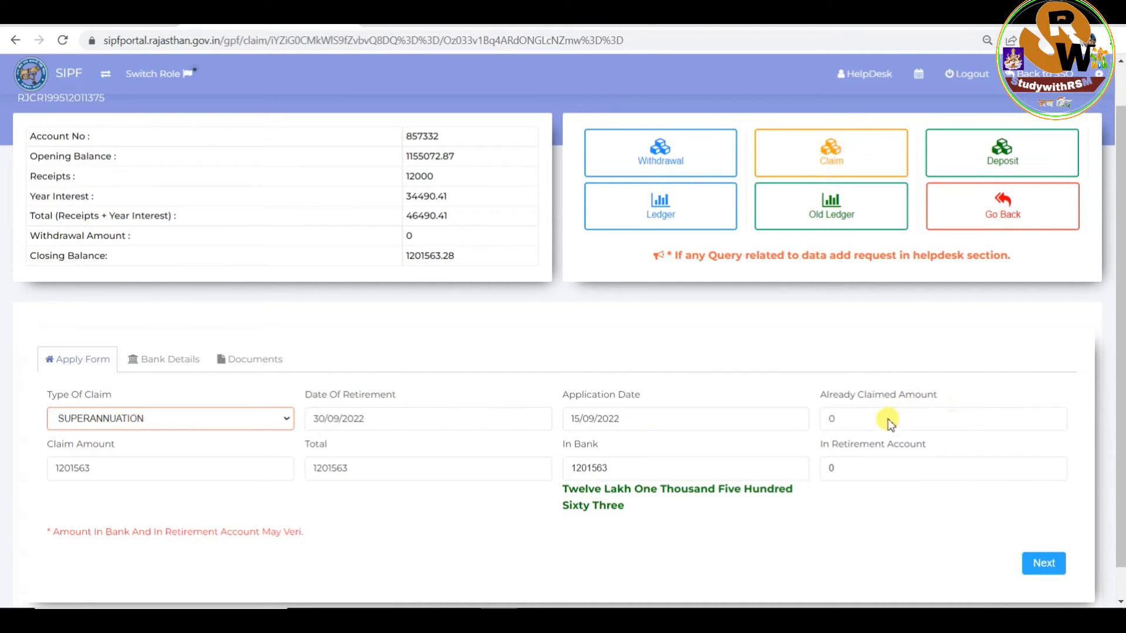
# Leave the In Retirement Account amount at 0 and move on to Bank Details.
pyautogui.click(840, 469)
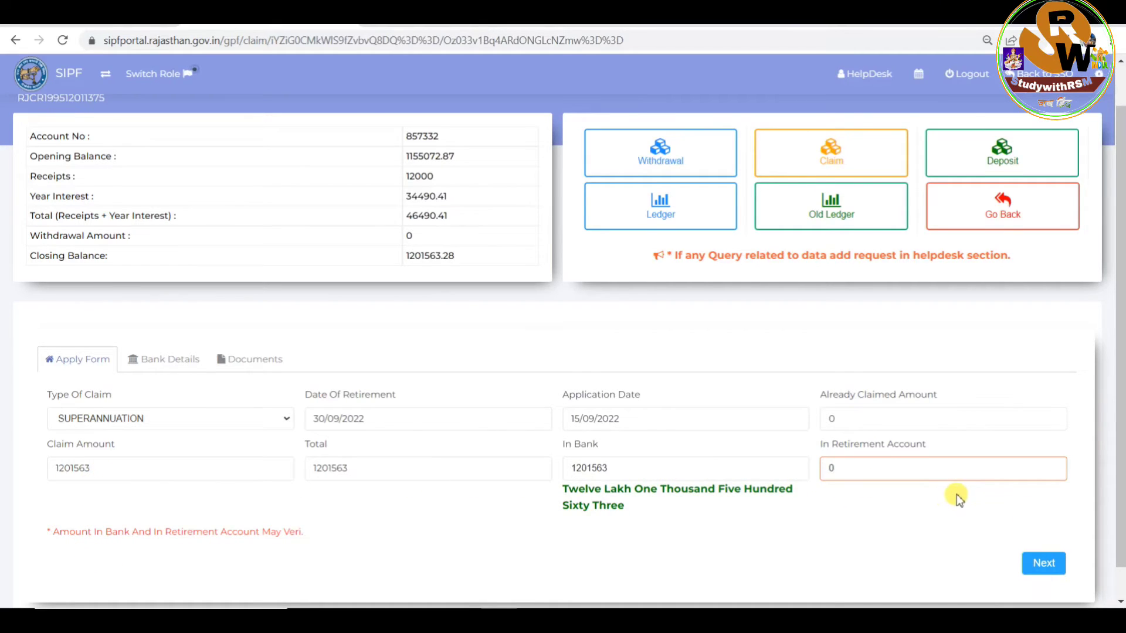
pyautogui.scroll(-1, 951, 496)
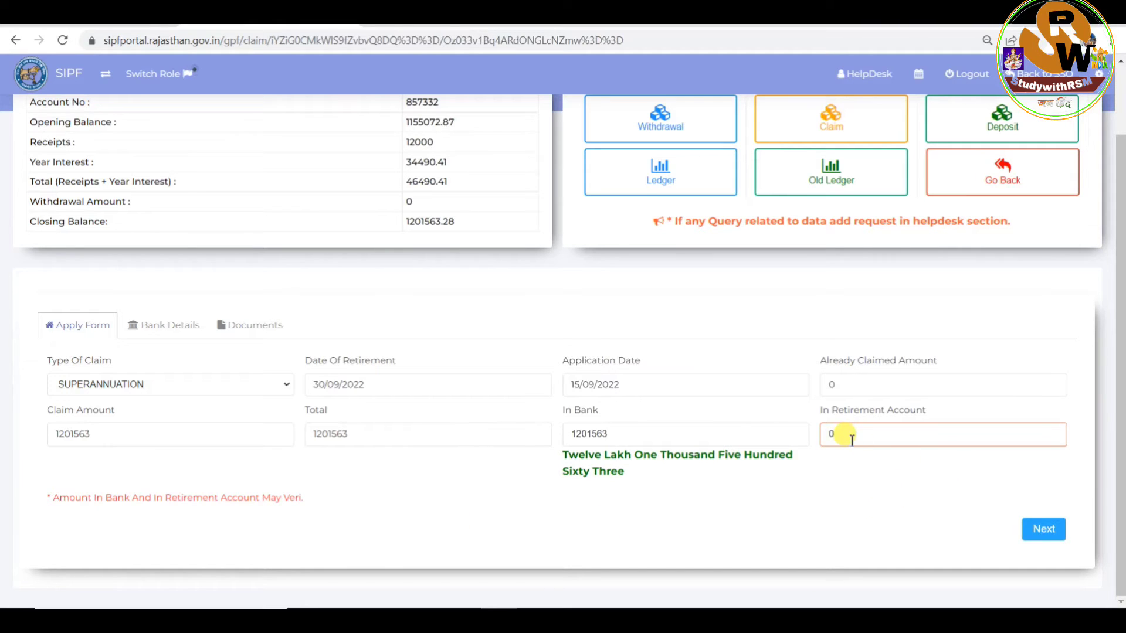
pyautogui.click(1032, 528)
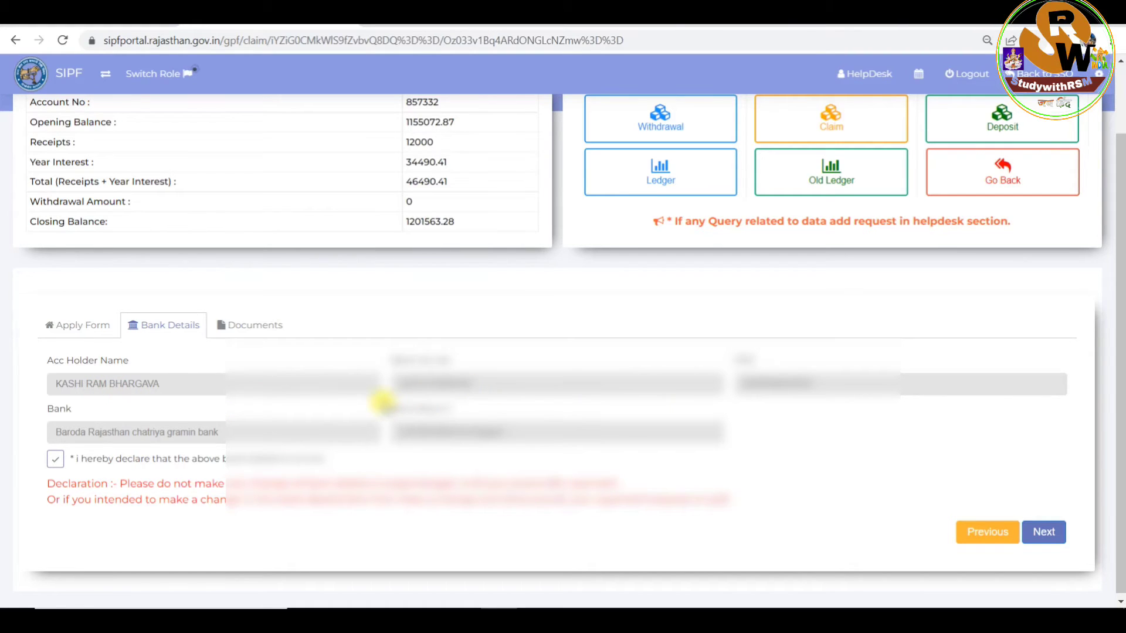
# Accept the pre-filled bank account and advance to the claim's Documents tab.
pyautogui.scroll(-1, 389, 404)
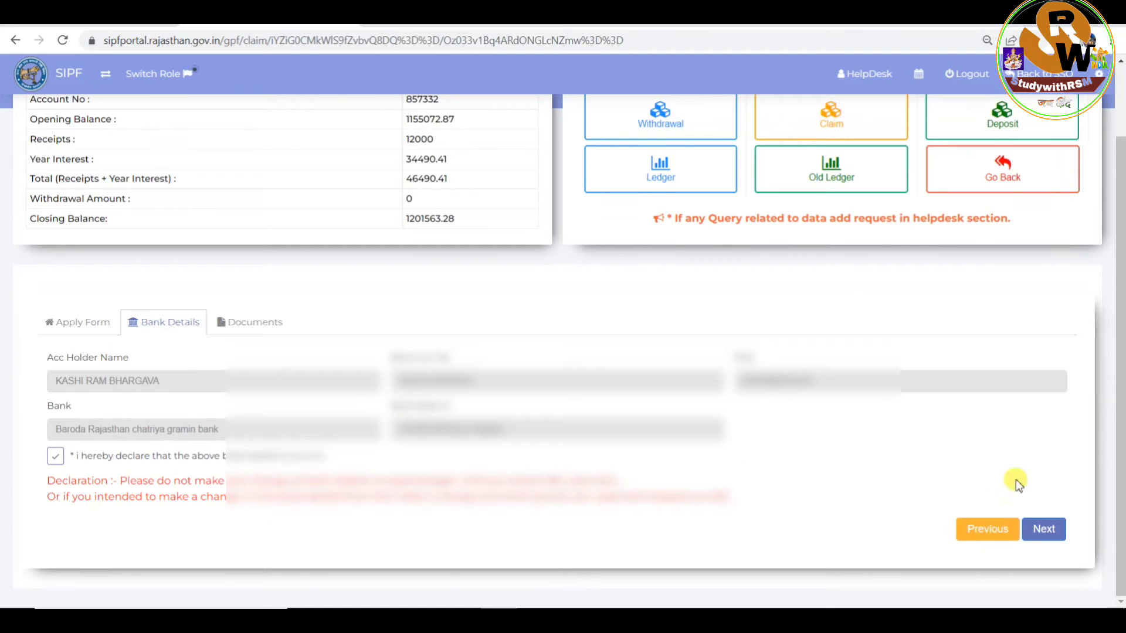
pyautogui.click(1042, 530)
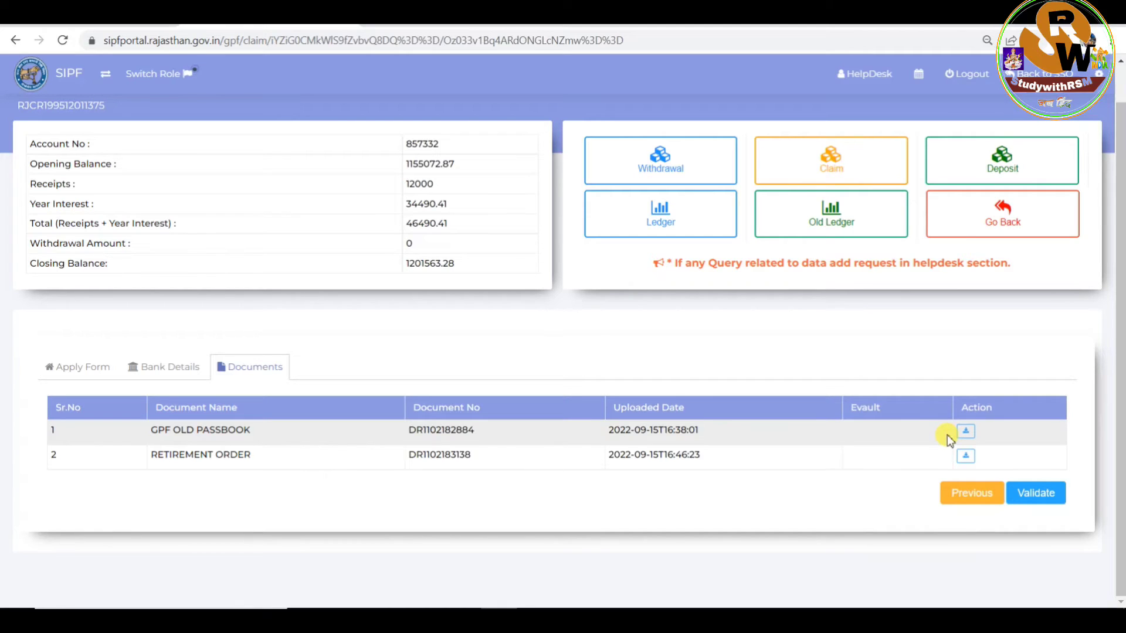
pyautogui.scroll(1, 910, 433)
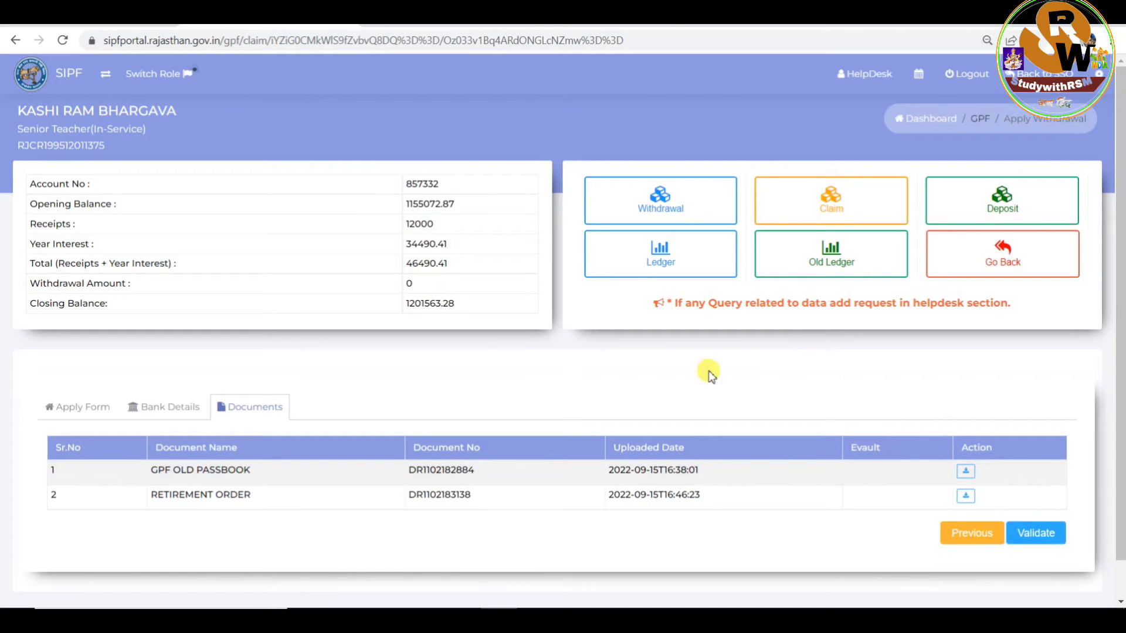
# Go back to the employee dashboard and open the Update E-bag page.
pyautogui.click(913, 119)
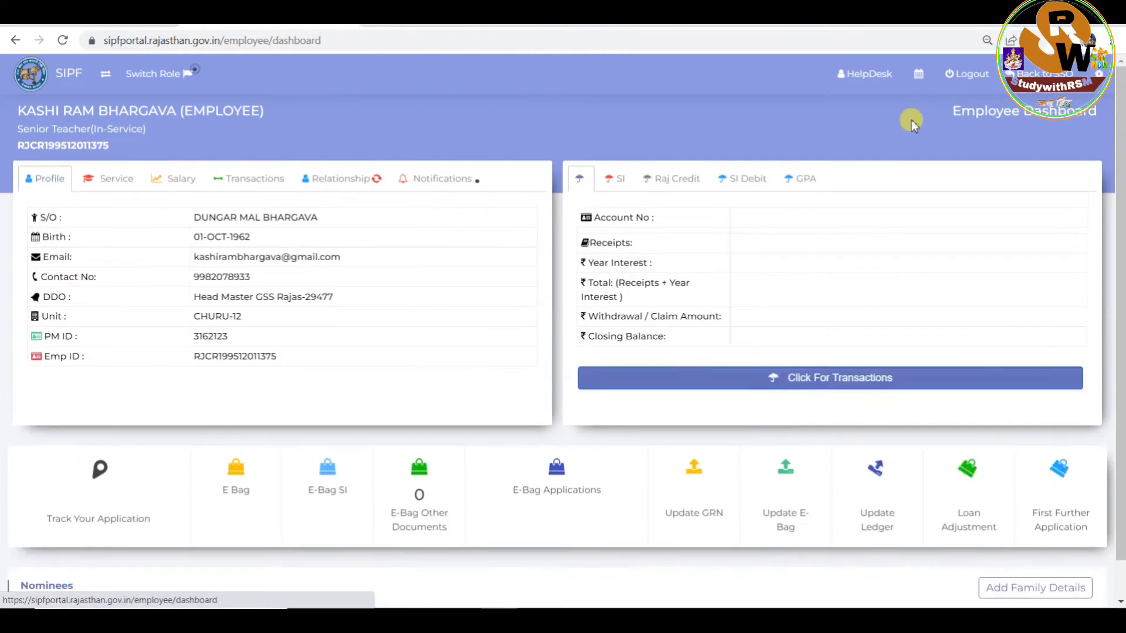
pyautogui.scroll(-1, 551, 397)
pyautogui.scroll(-1, 586, 411)
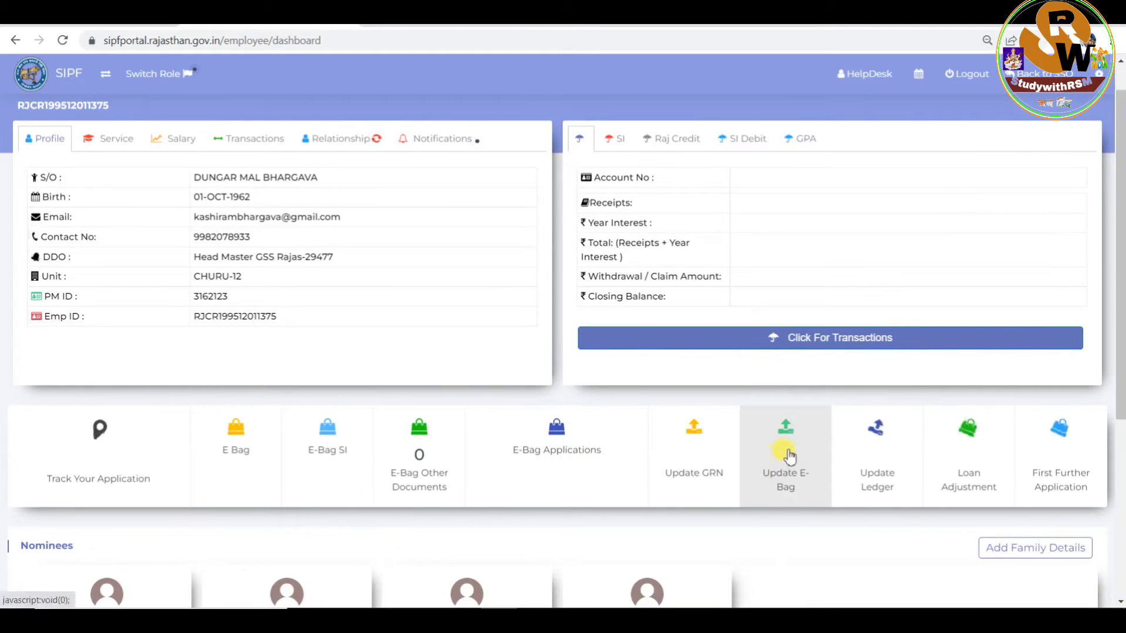
pyautogui.click(780, 437)
pyautogui.scroll(-1, 788, 451)
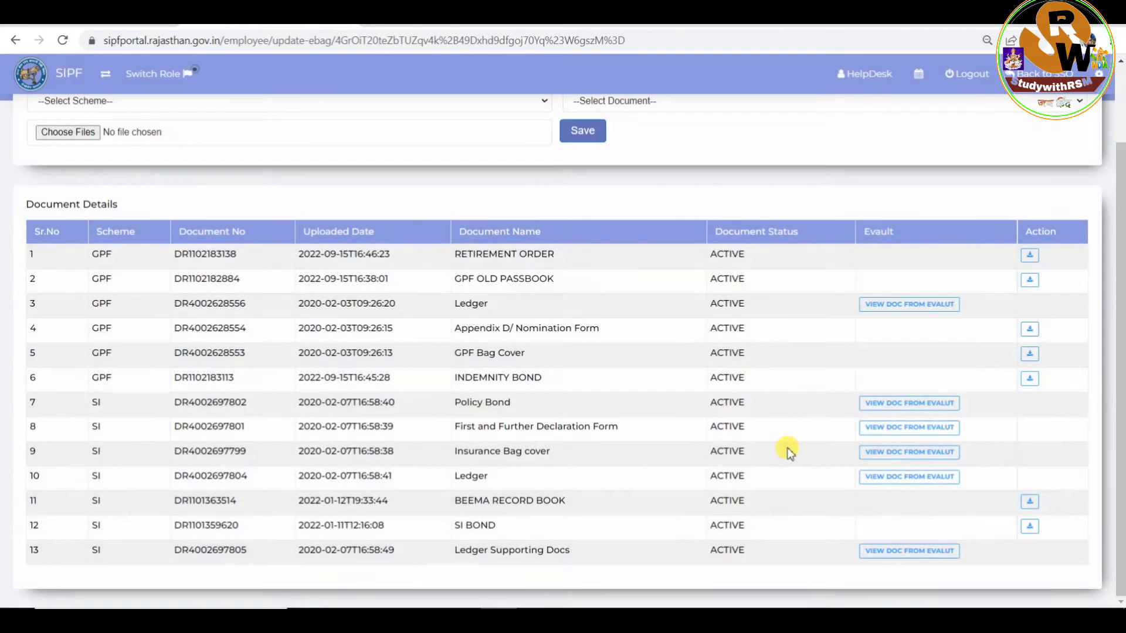
pyautogui.scroll(2, 377, 380)
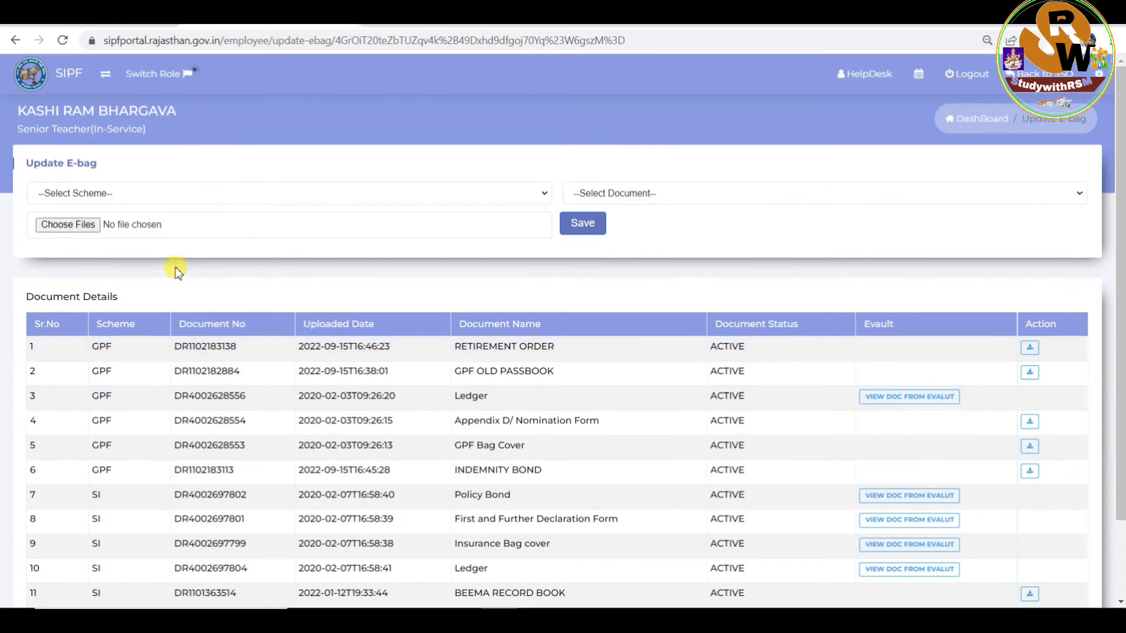
# Filter the e-bag to the GPF scheme and open its document type list.
pyautogui.click(180, 196)
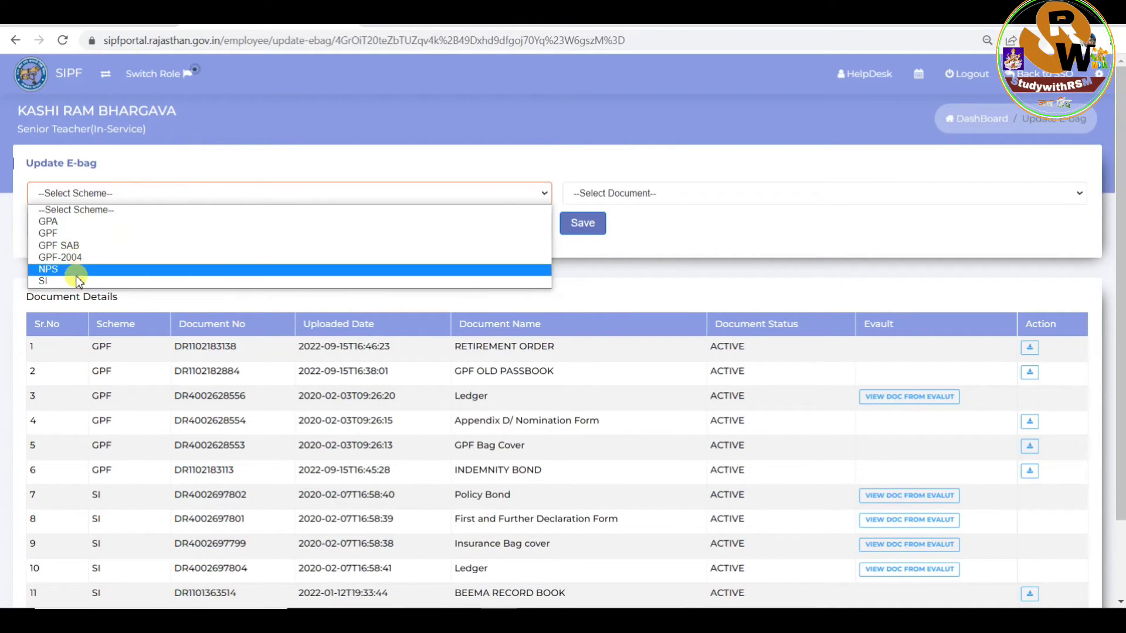
pyautogui.click(70, 234)
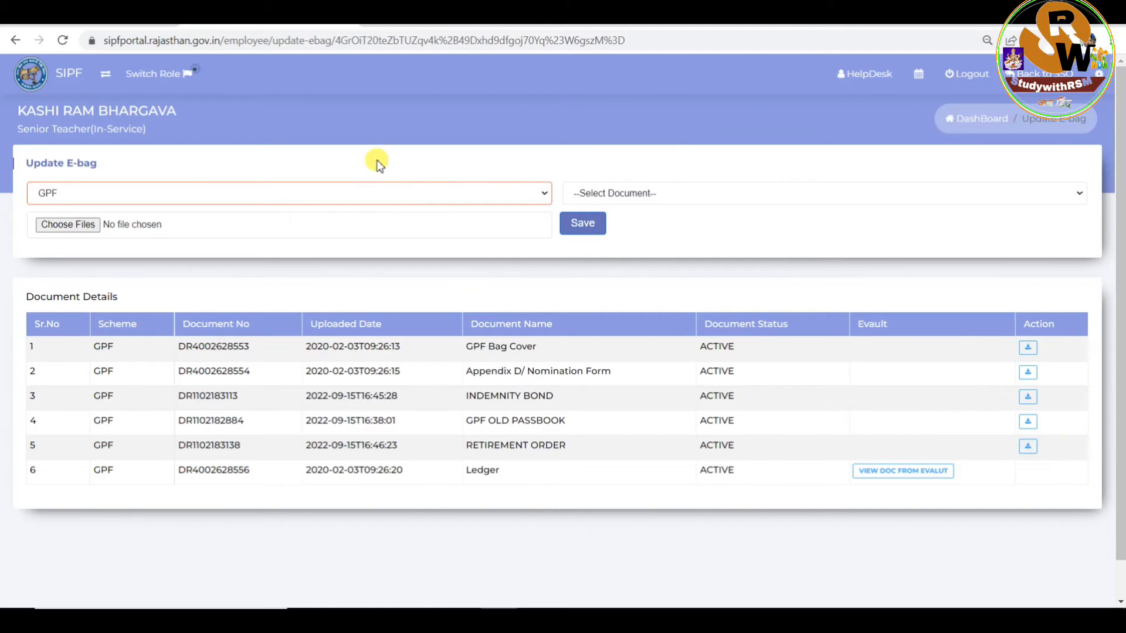
pyautogui.click(726, 194)
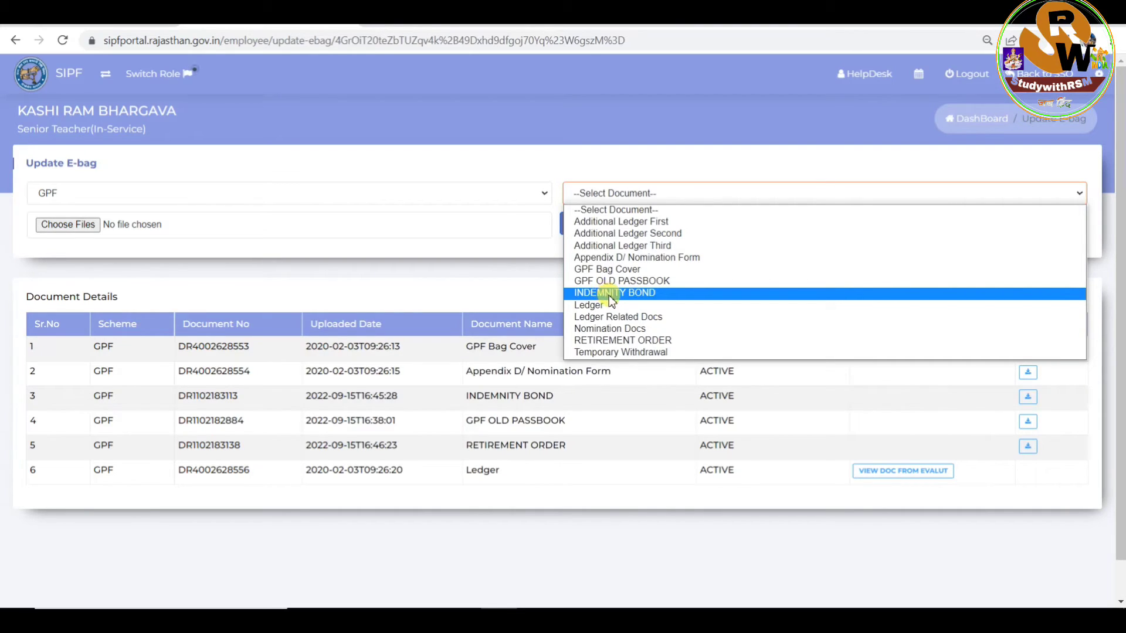
# Select RETIREMENT ORDER as the document type and cancel the file picker without attaching anything.
pyautogui.click(623, 342)
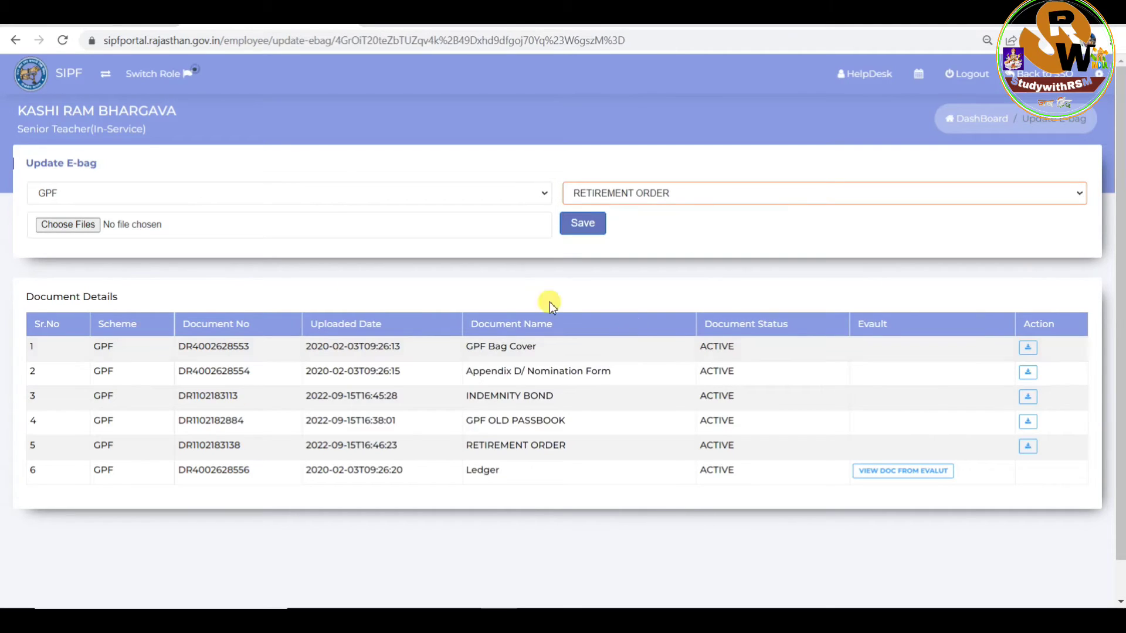
pyautogui.click(76, 227)
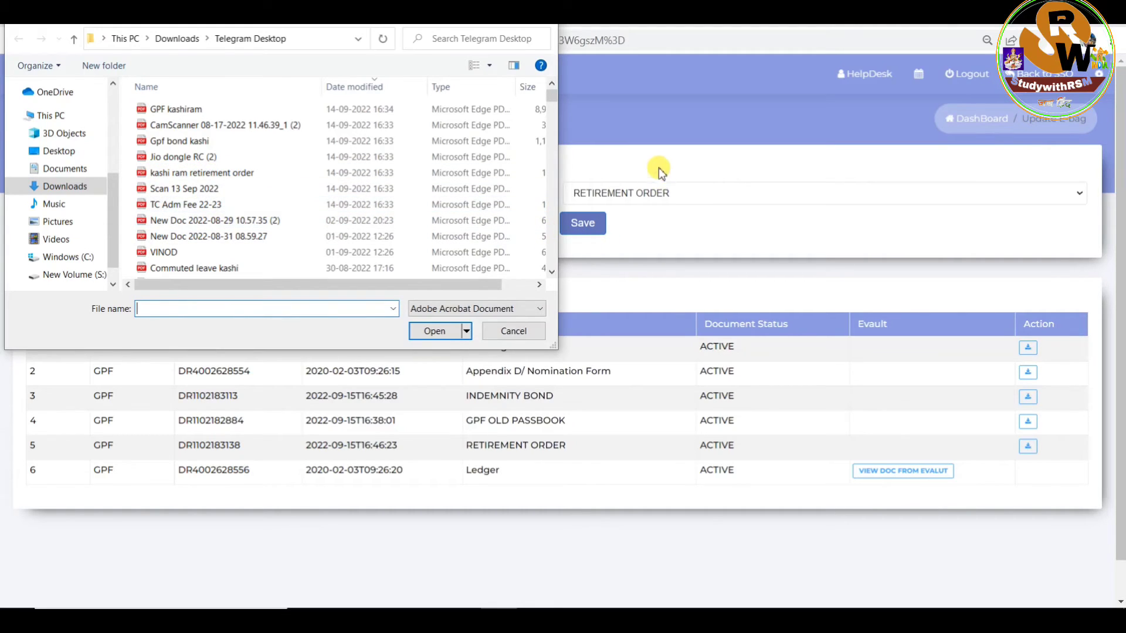
pyautogui.click(518, 334)
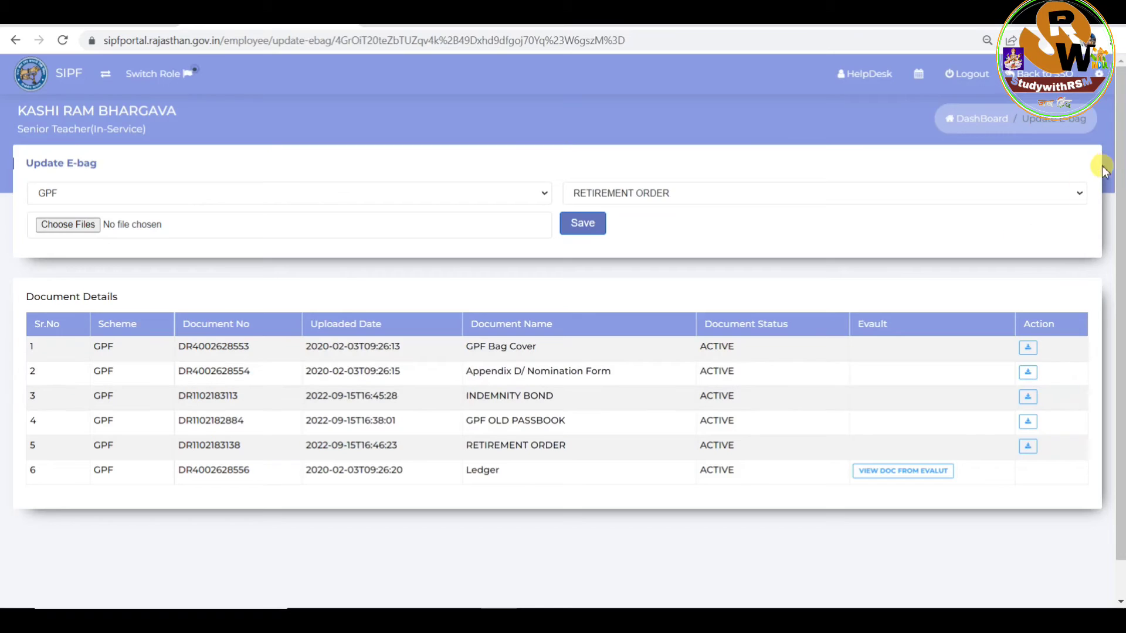
# Return to the GPF claim's documents, then download and zoom into the RETIREMENT ORDER PDF.
pyautogui.click(975, 118)
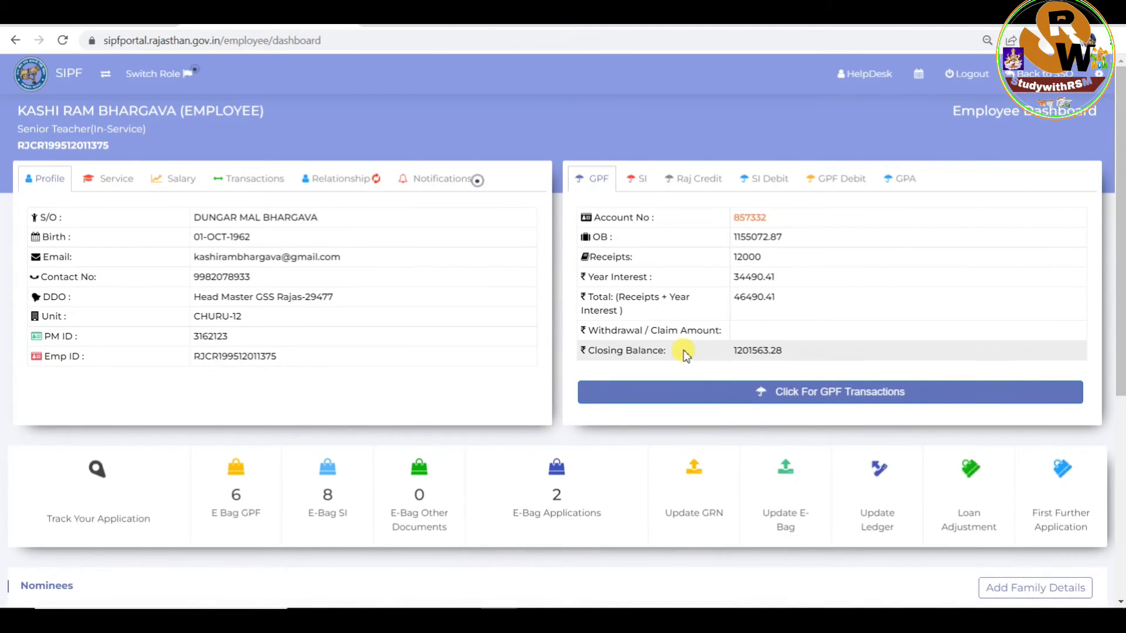
pyautogui.click(686, 389)
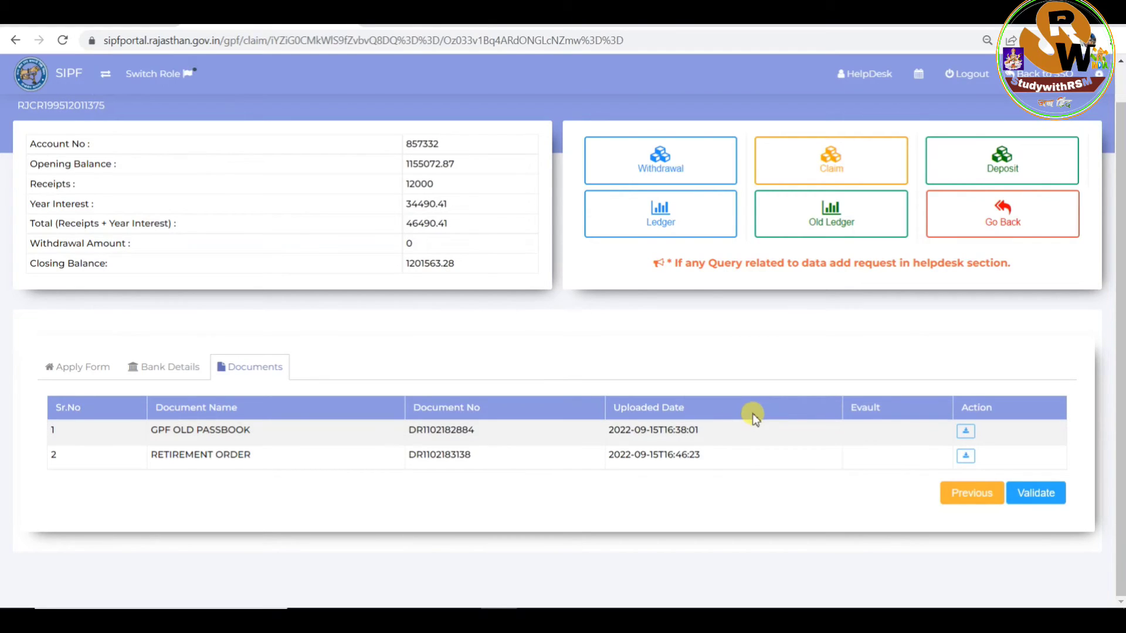
pyautogui.click(965, 456)
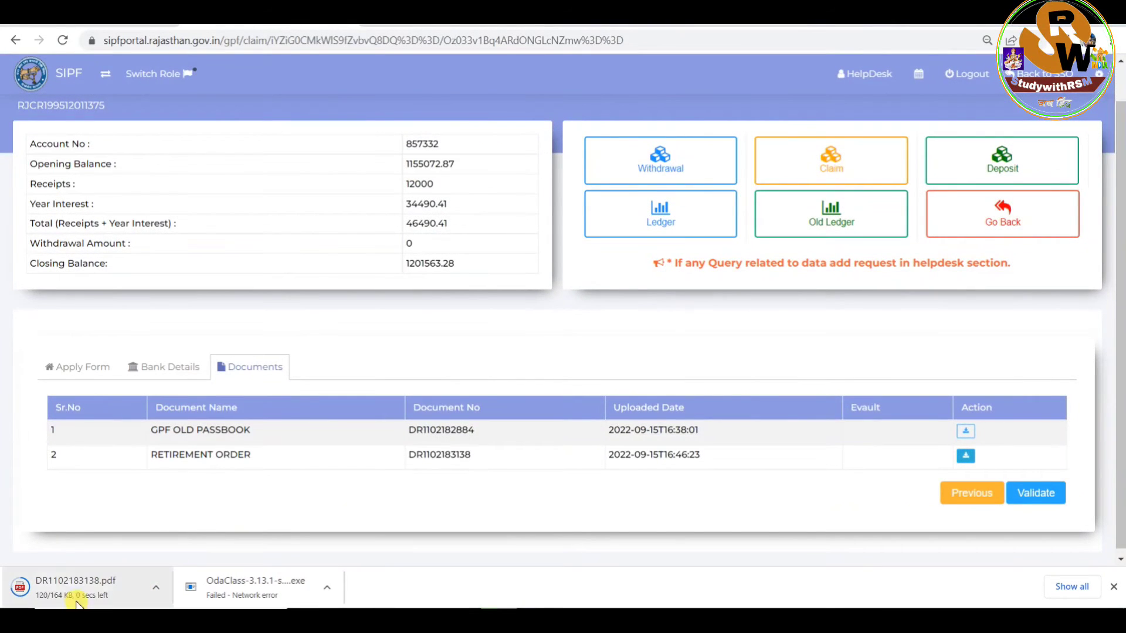
pyautogui.click(75, 598)
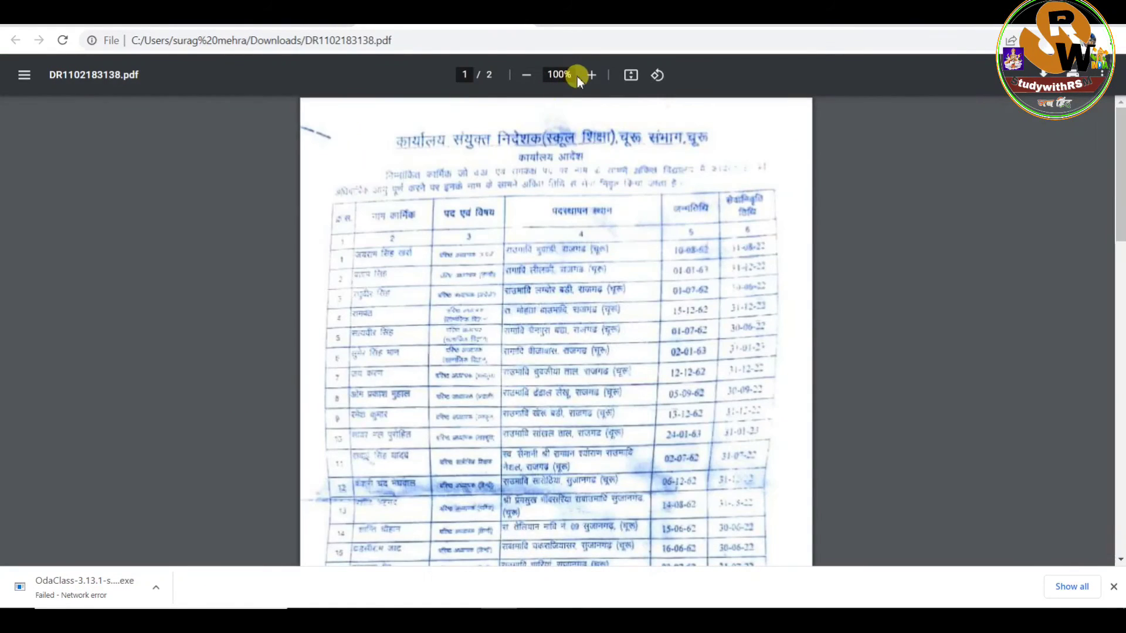
pyautogui.click(591, 75)
pyautogui.click(591, 75)
pyautogui.click(591, 75)
pyautogui.click(591, 75)
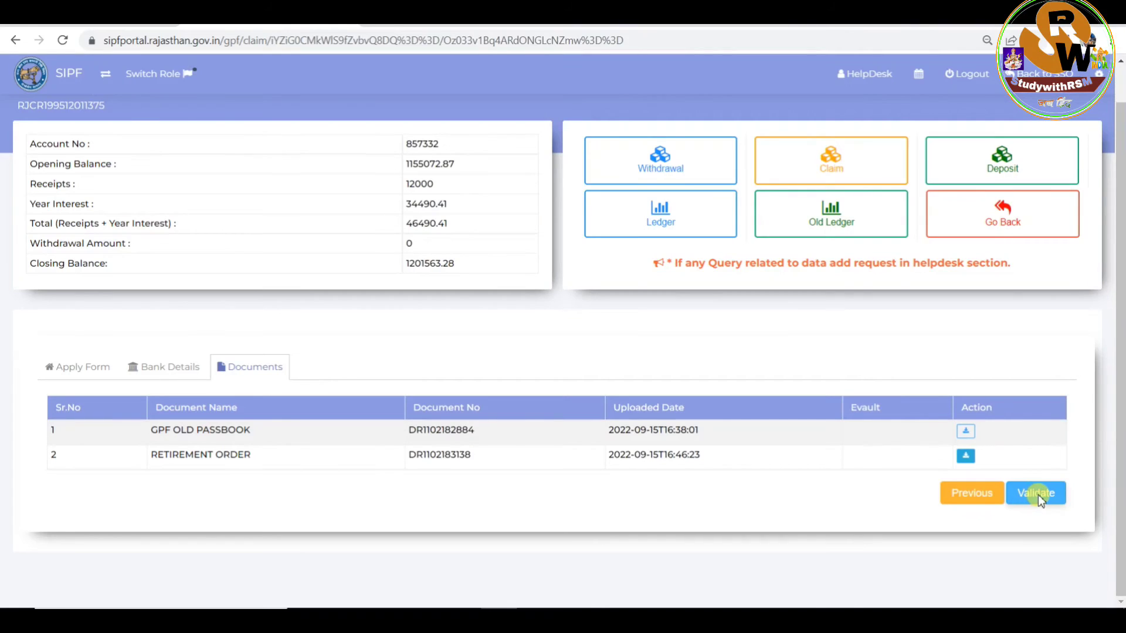
# Validate the claim and choose Submit With Aadhar, acknowledging the OTP-sent notice.
pyautogui.click(1038, 495)
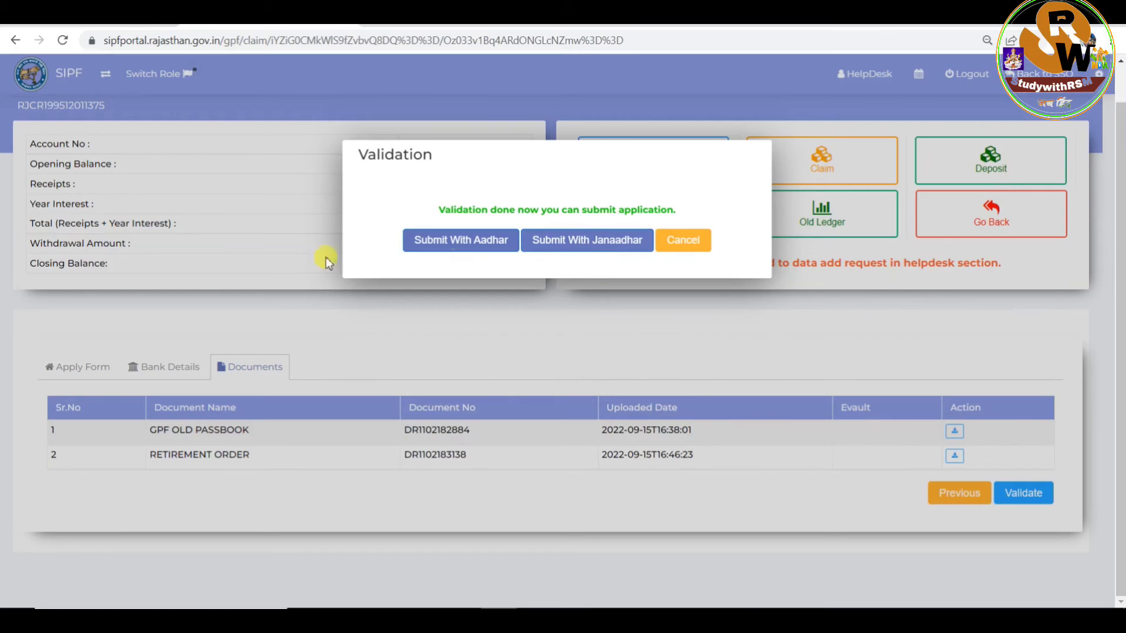
pyautogui.click(438, 243)
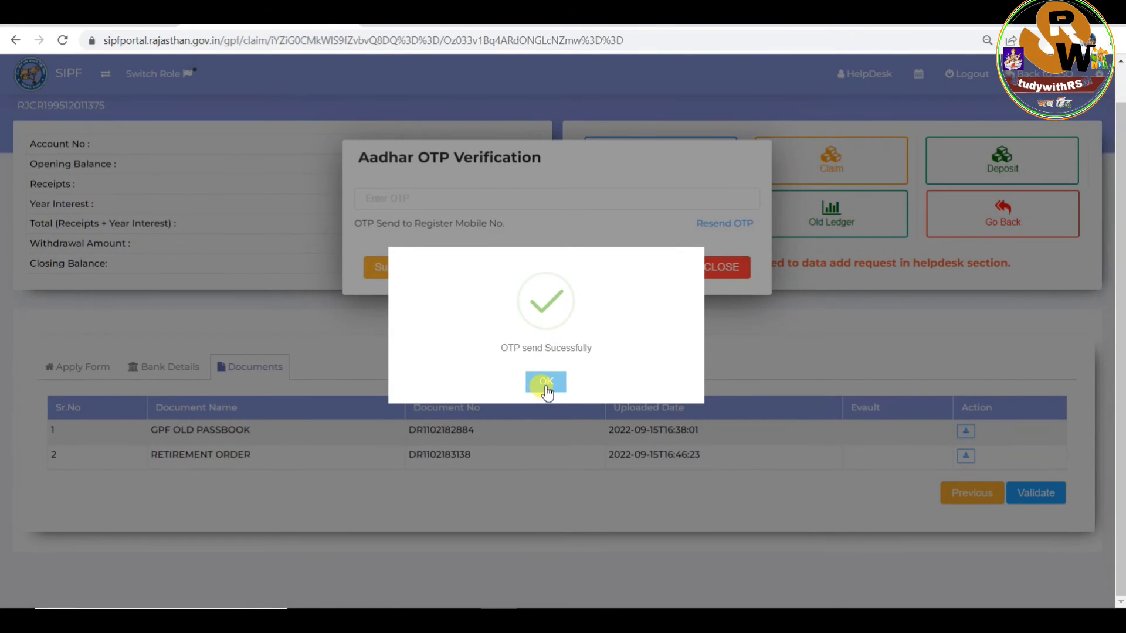
pyautogui.click(546, 386)
# Enter the received Aadhaar OTP, submit it, and confirm the verification message.
pyautogui.click(412, 197)
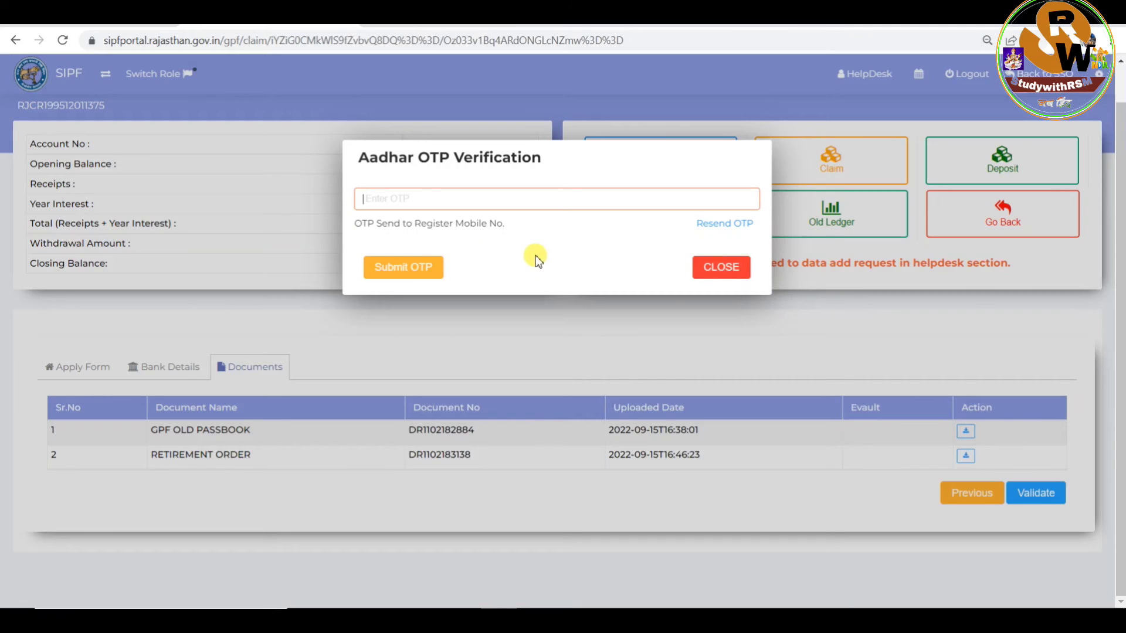
pyautogui.click(407, 273)
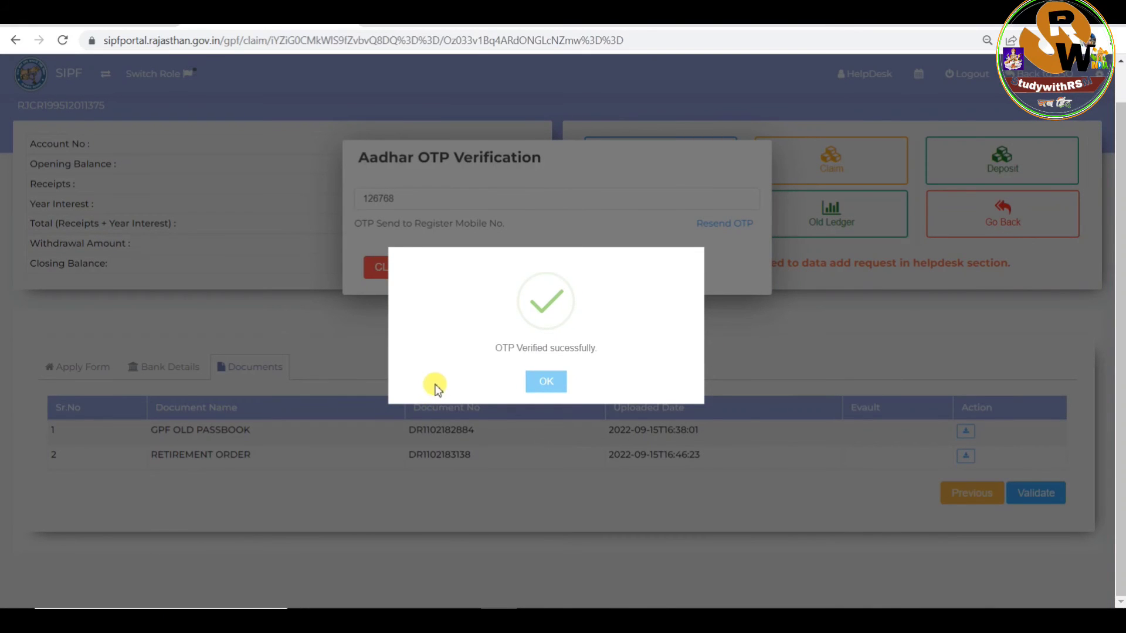
pyautogui.click(543, 385)
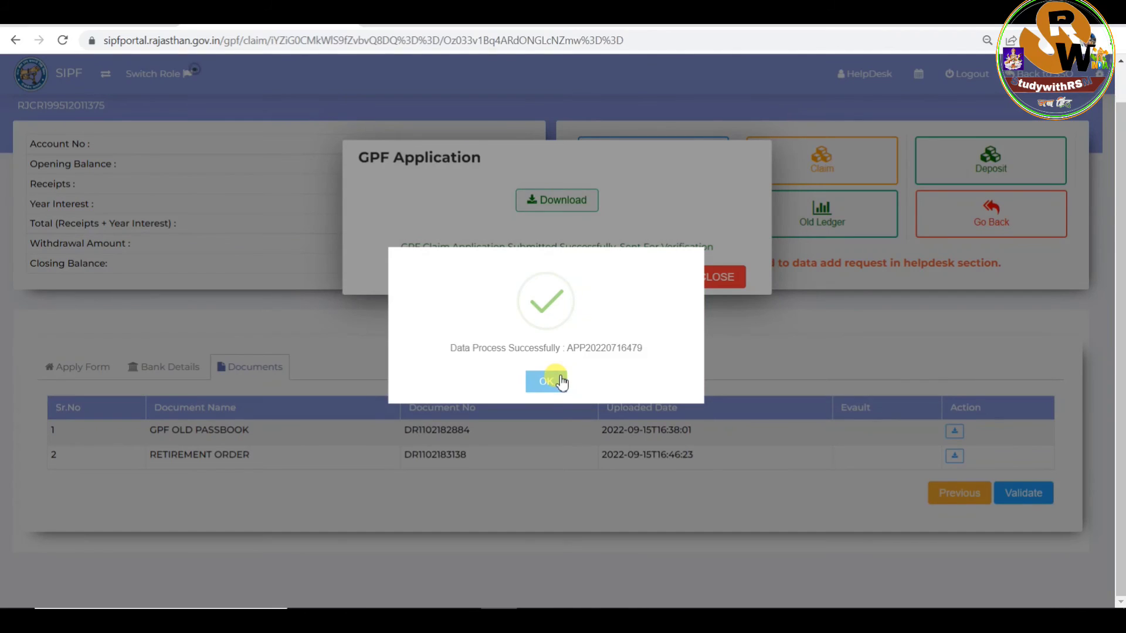
# Dismiss the confirmation and download the GPF-CLAIM application from E-Bag Applications, opening its PDF.
pyautogui.click(551, 382)
pyautogui.click(731, 279)
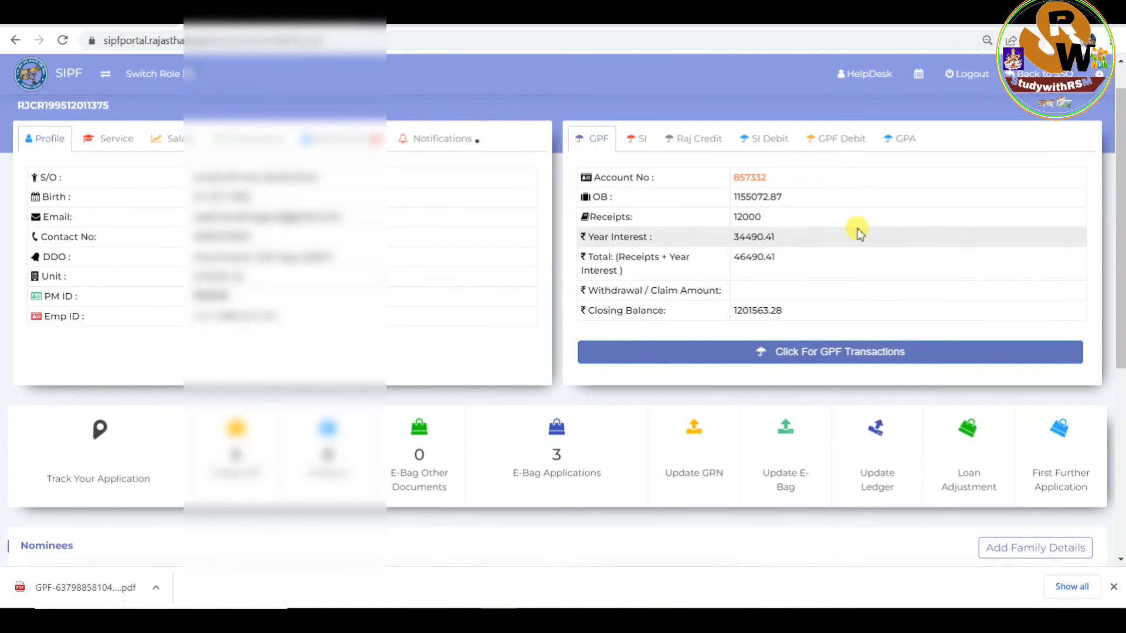
pyautogui.scroll(-3, 679, 390)
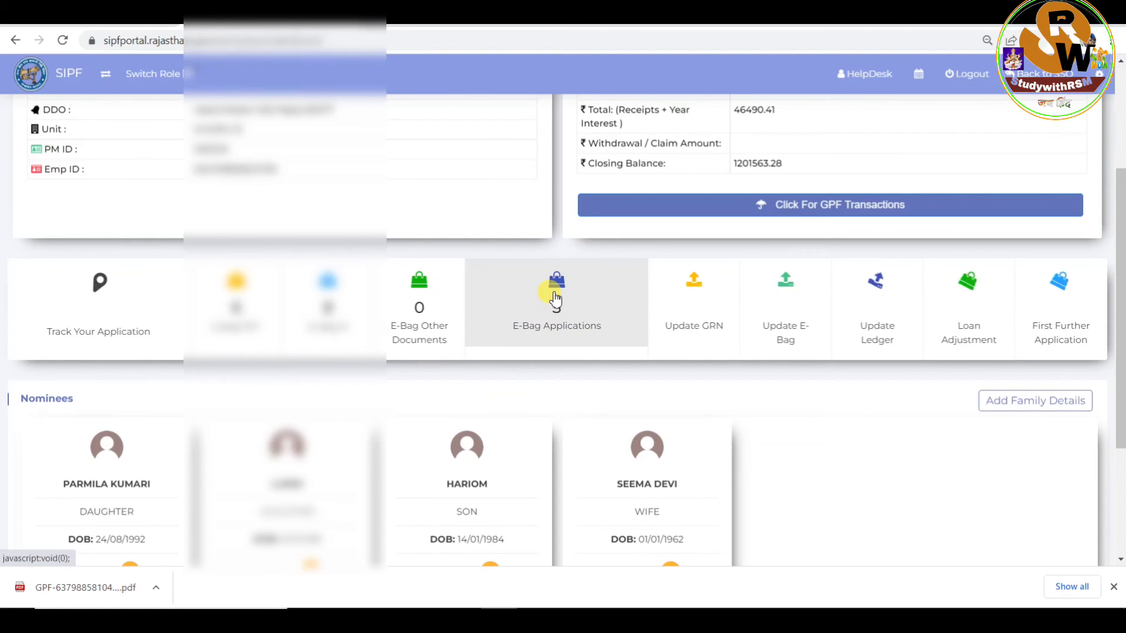
pyautogui.click(555, 299)
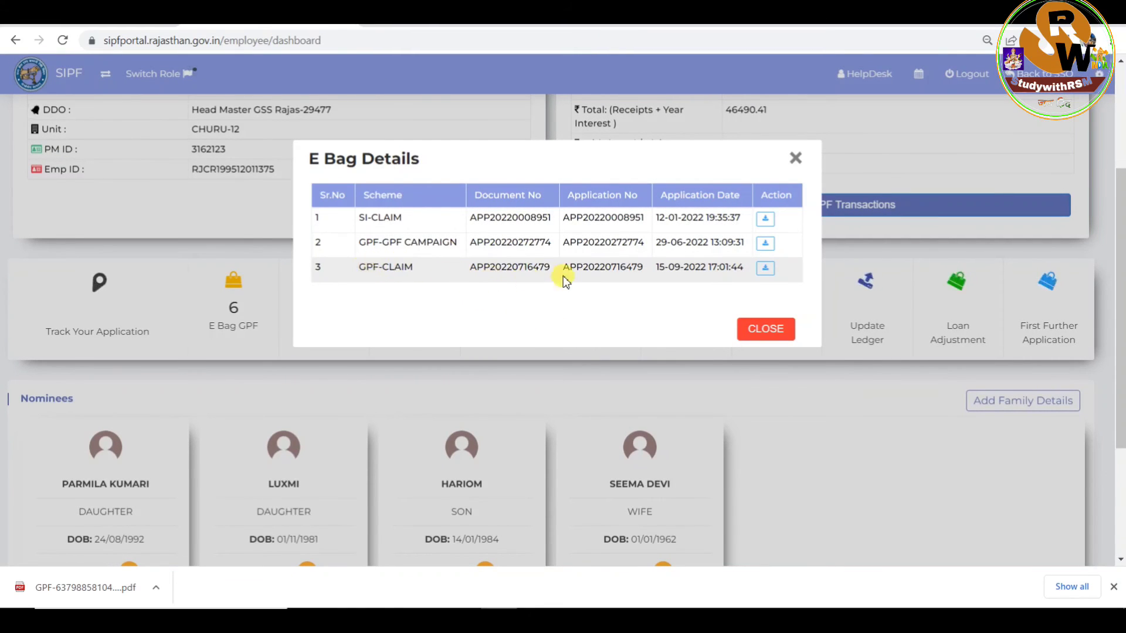
pyautogui.click(766, 270)
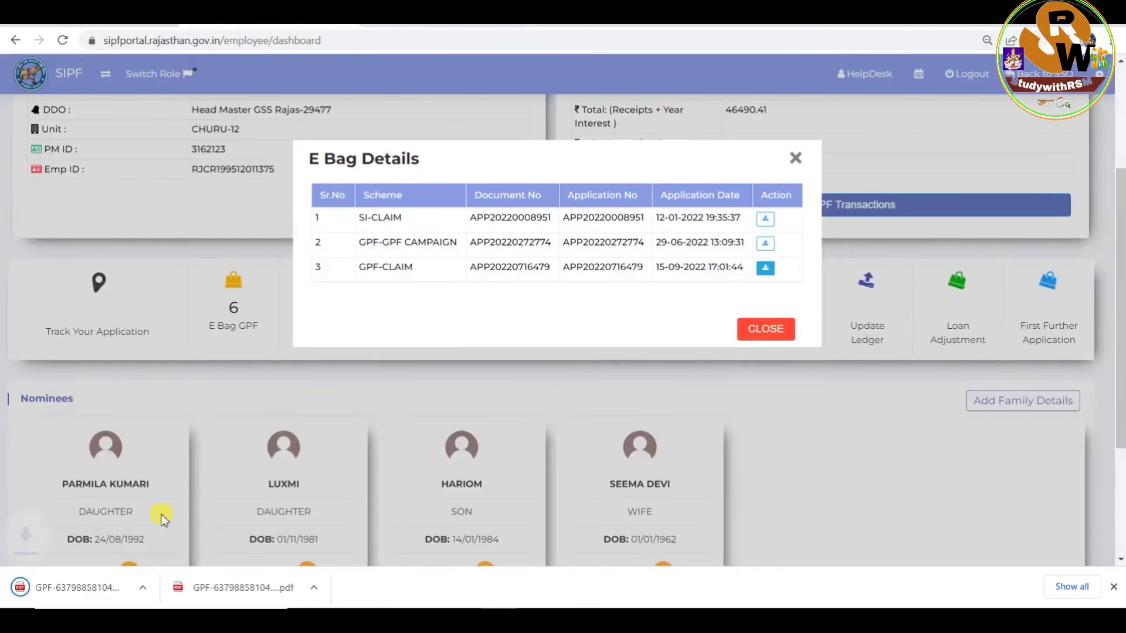
pyautogui.click(64, 588)
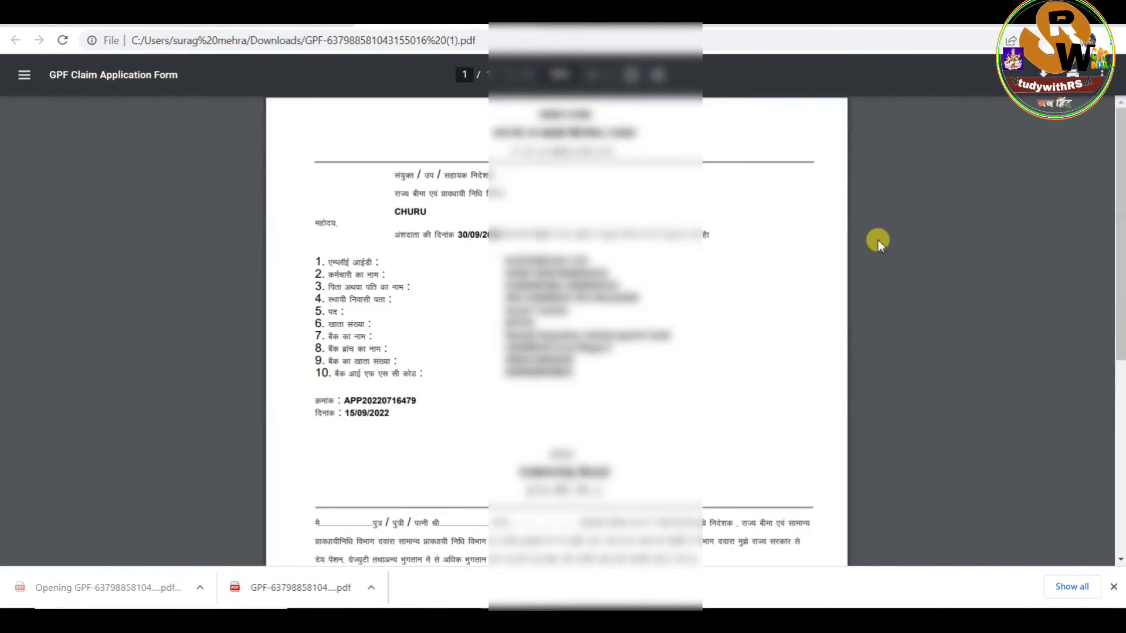
# Zoom the claim form in two levels and read down to the Indemnity Bond and Aadhaar OTP verification.
pyautogui.click(588, 75)
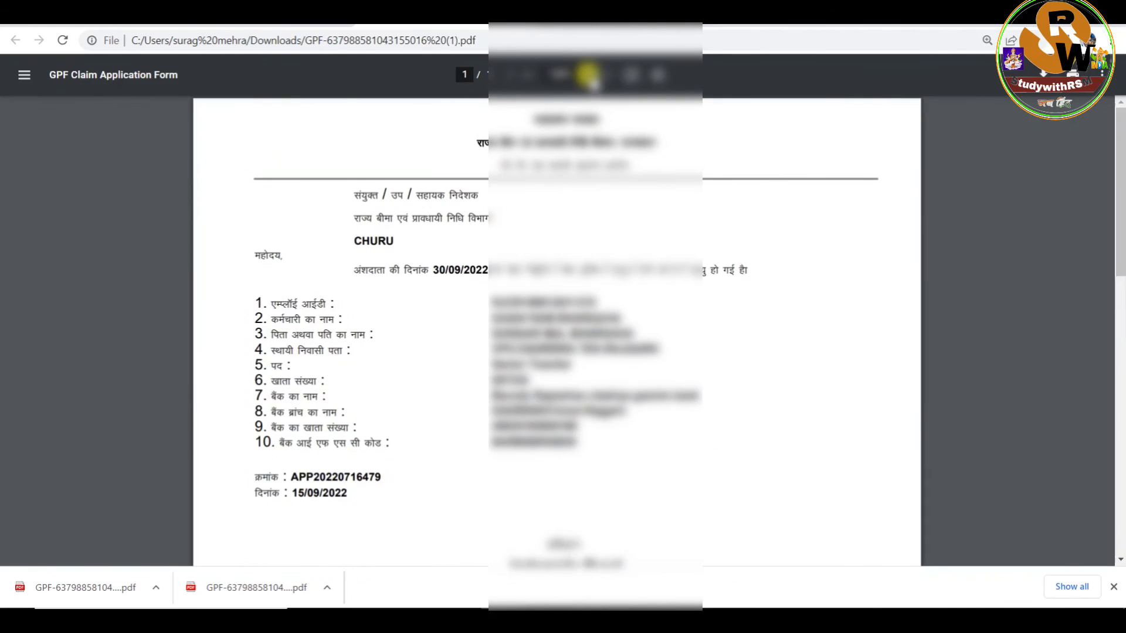
pyautogui.click(588, 75)
pyautogui.scroll(-2, 539, 280)
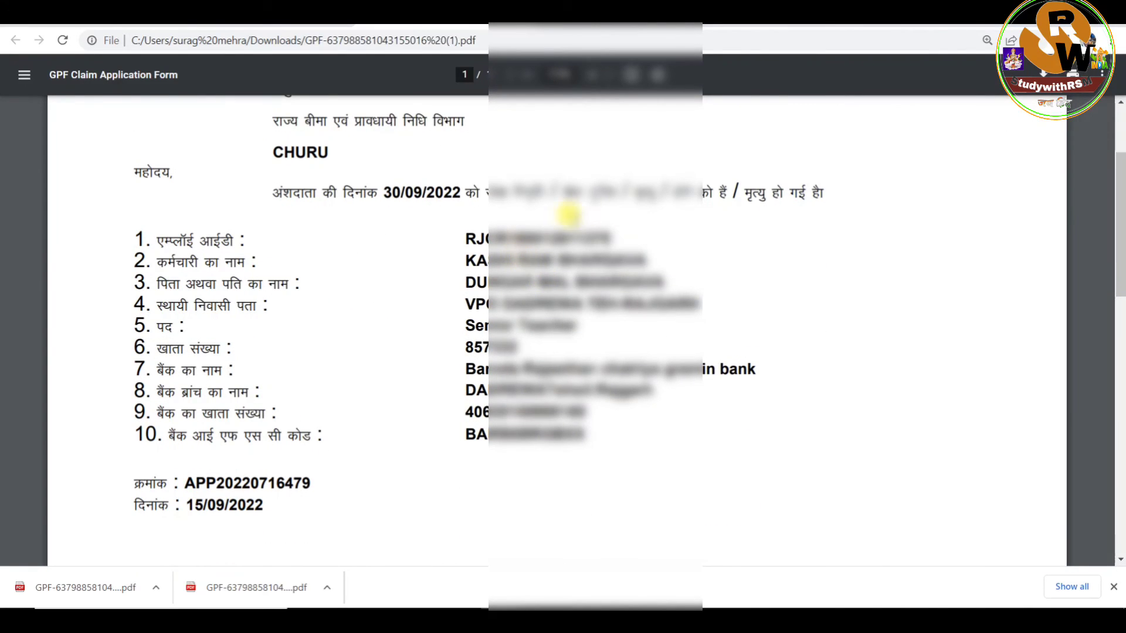
pyautogui.scroll(-1, 769, 212)
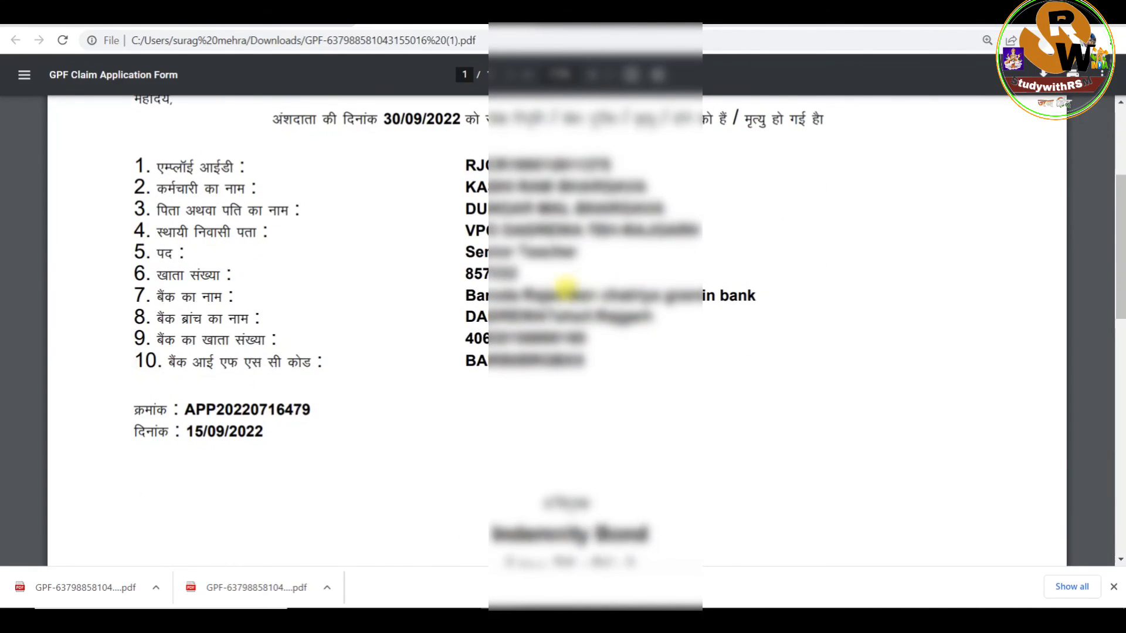
pyautogui.scroll(-3, 521, 338)
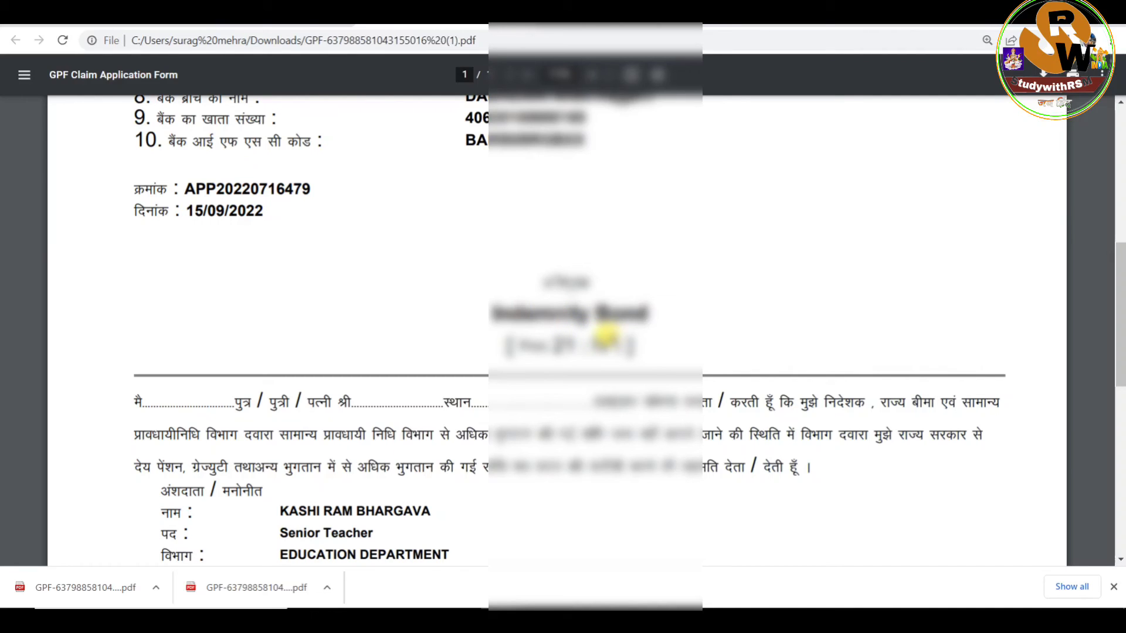
pyautogui.scroll(-3, 592, 321)
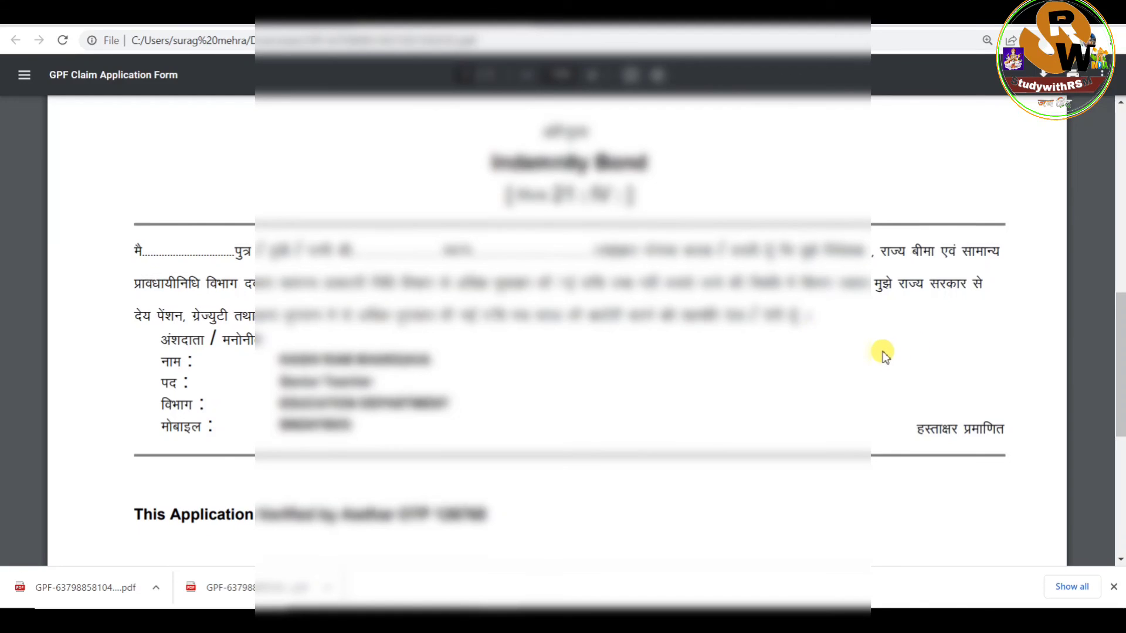
pyautogui.scroll(-2, 883, 352)
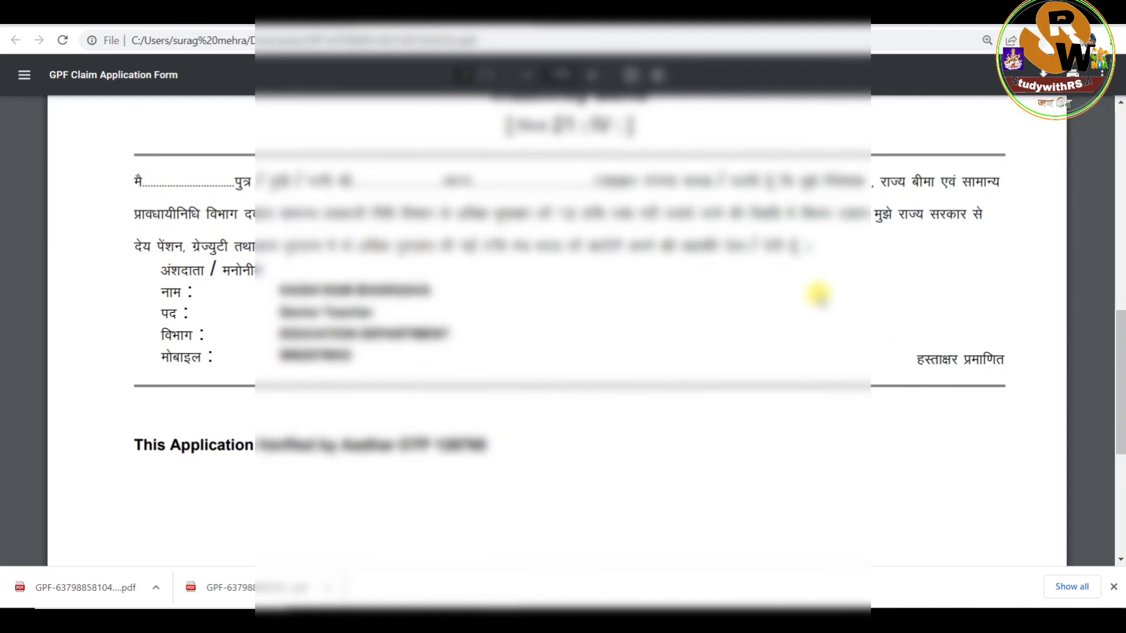
pyautogui.scroll(-3, 821, 297)
pyautogui.scroll(-3, 823, 295)
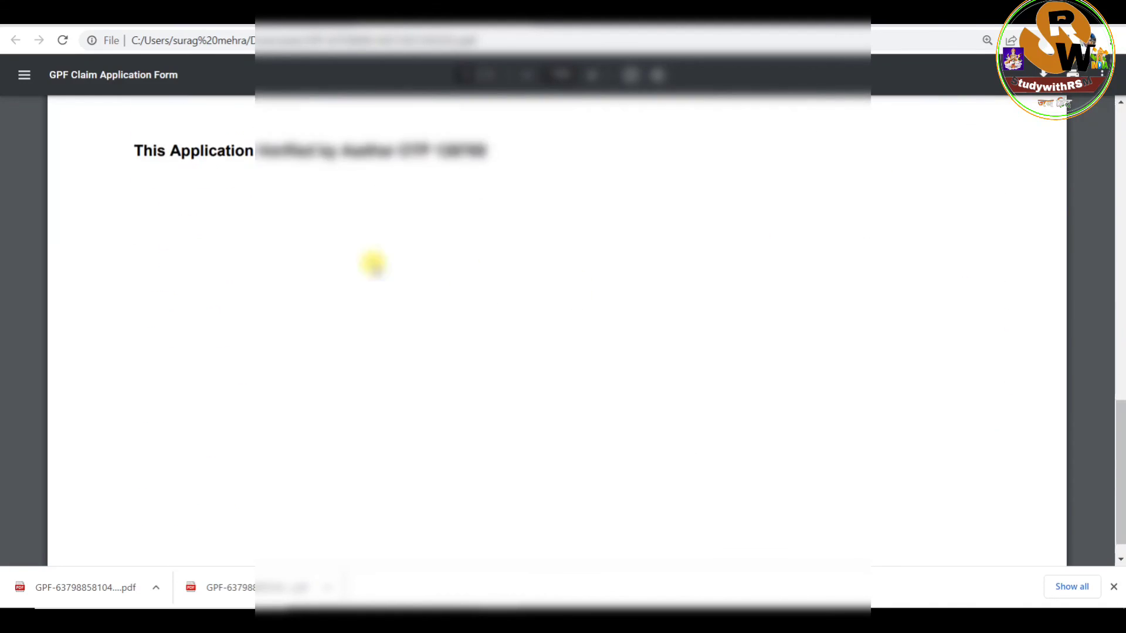
pyautogui.scroll(9, 603, 299)
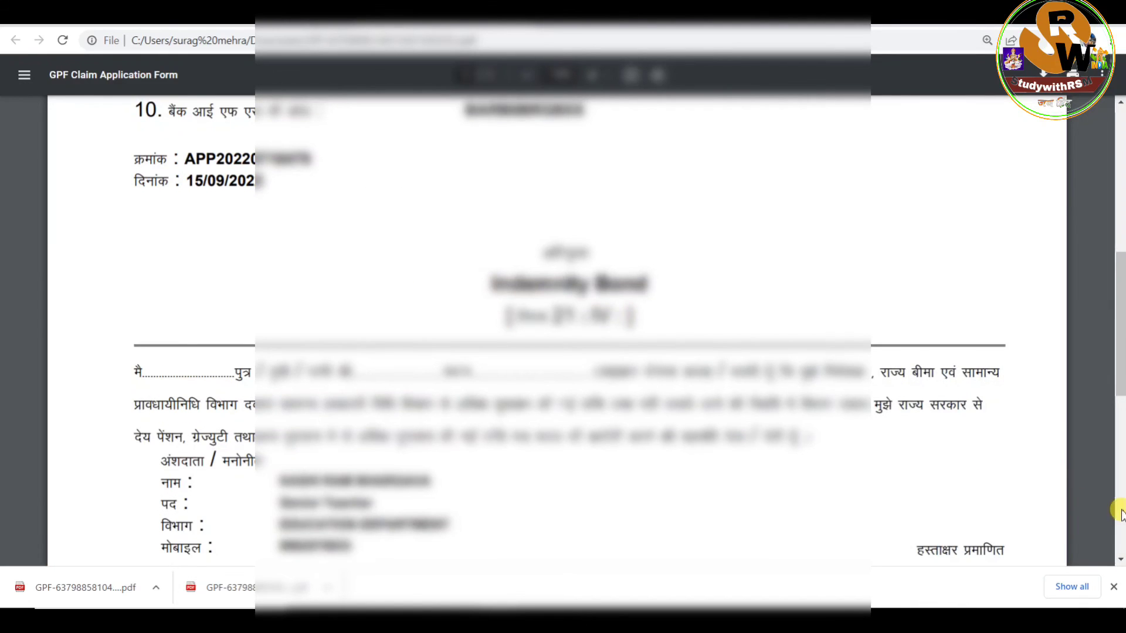
# Close the downloads bar, return toward the top and enlarge the form one more level.
pyautogui.click(1114, 589)
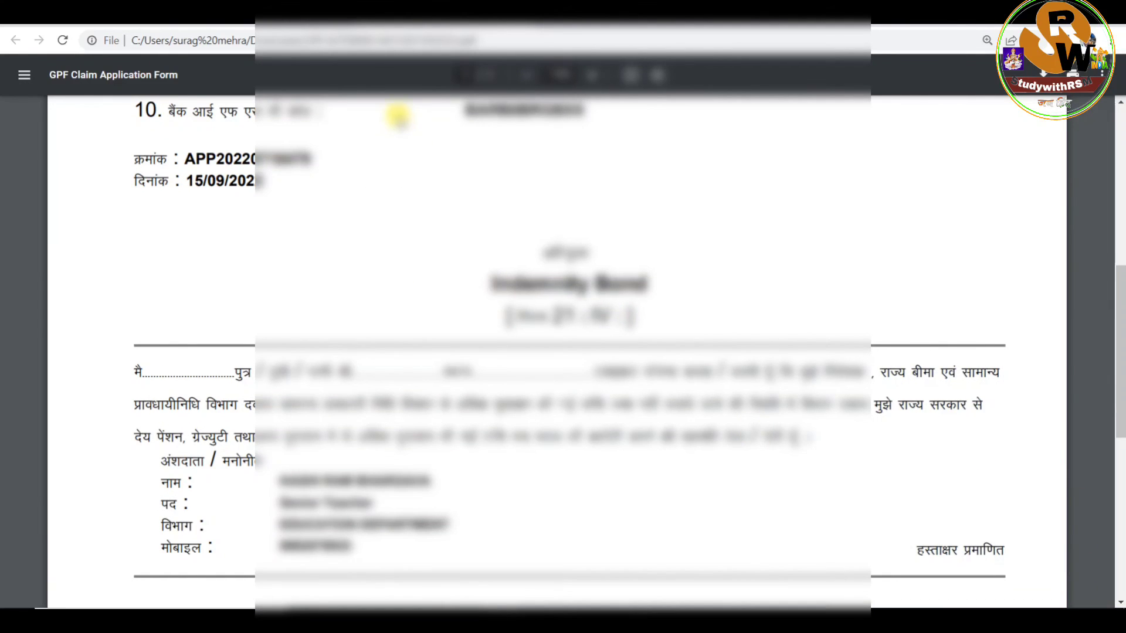
pyautogui.scroll(2, 421, 235)
pyautogui.scroll(7, 421, 235)
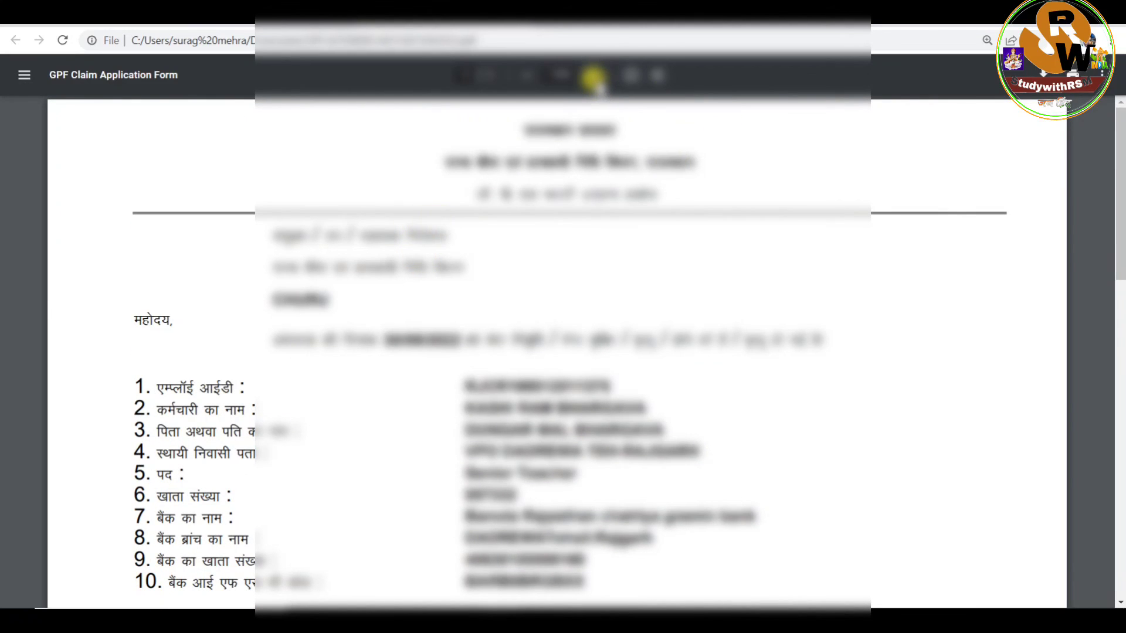
pyautogui.click(593, 75)
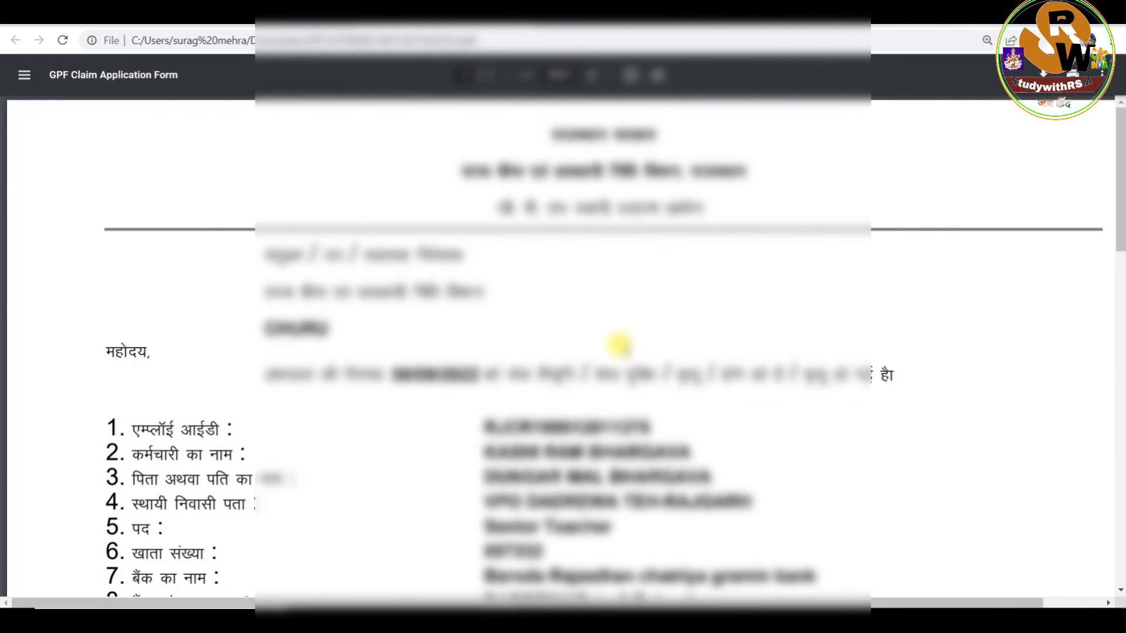